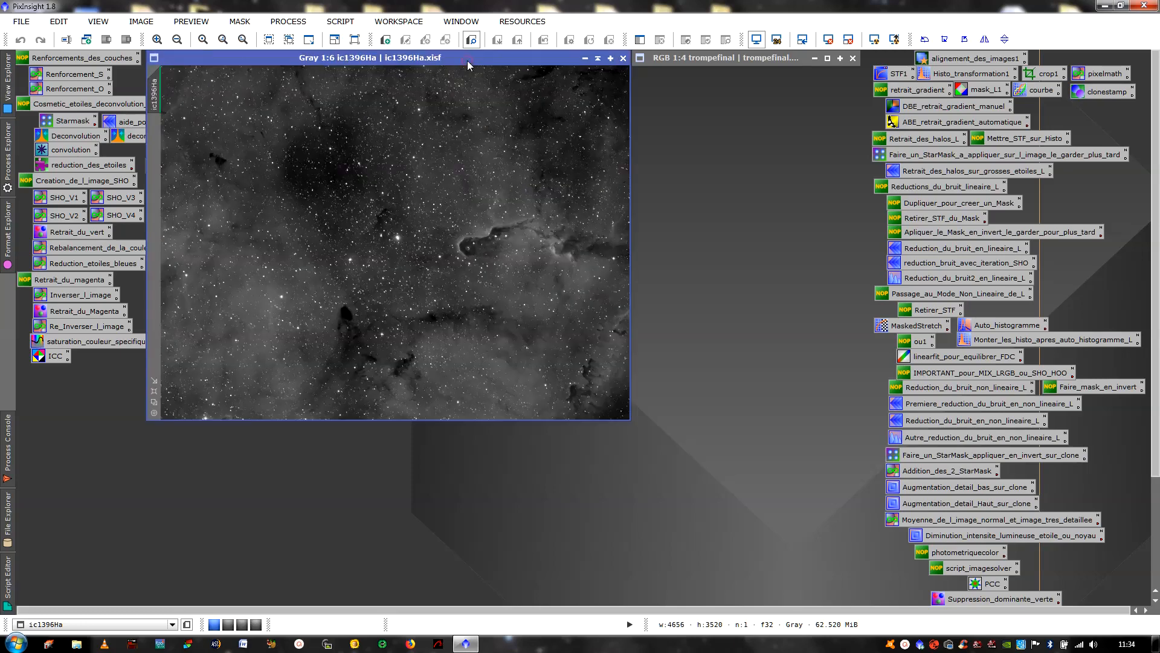
# Step: Enlarge the ic1396Ha image view to 1:4 and reposition its window in the workspace
pyautogui.moveTo(466, 60); pyautogui.dragTo(458, 61)
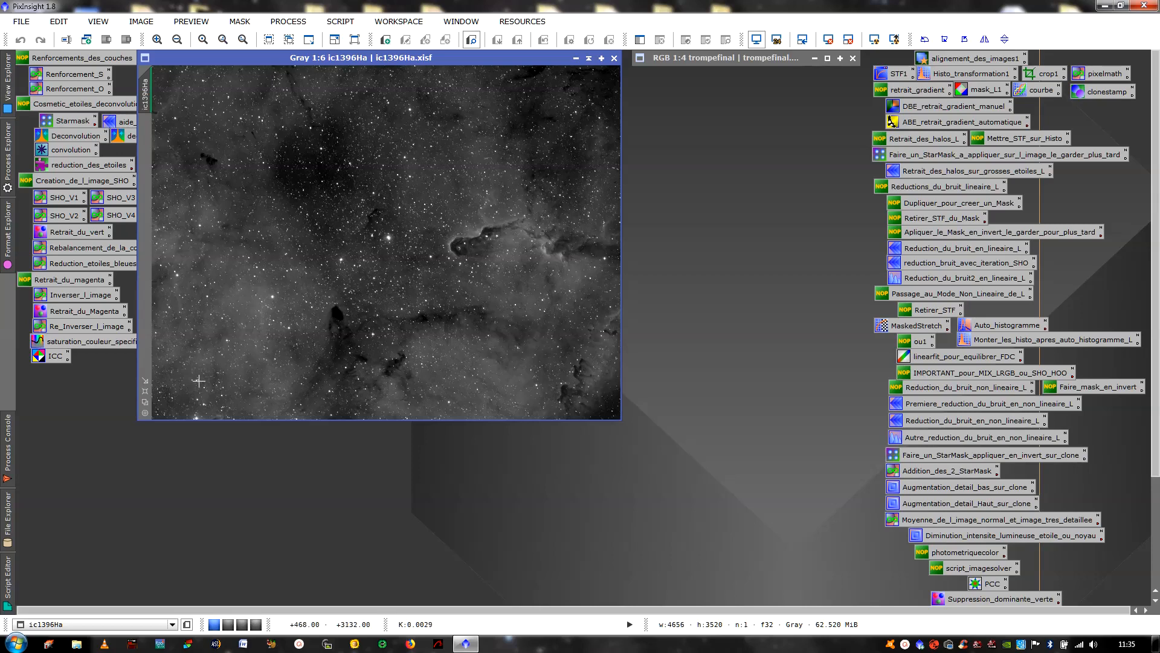
pyautogui.click(145, 391)
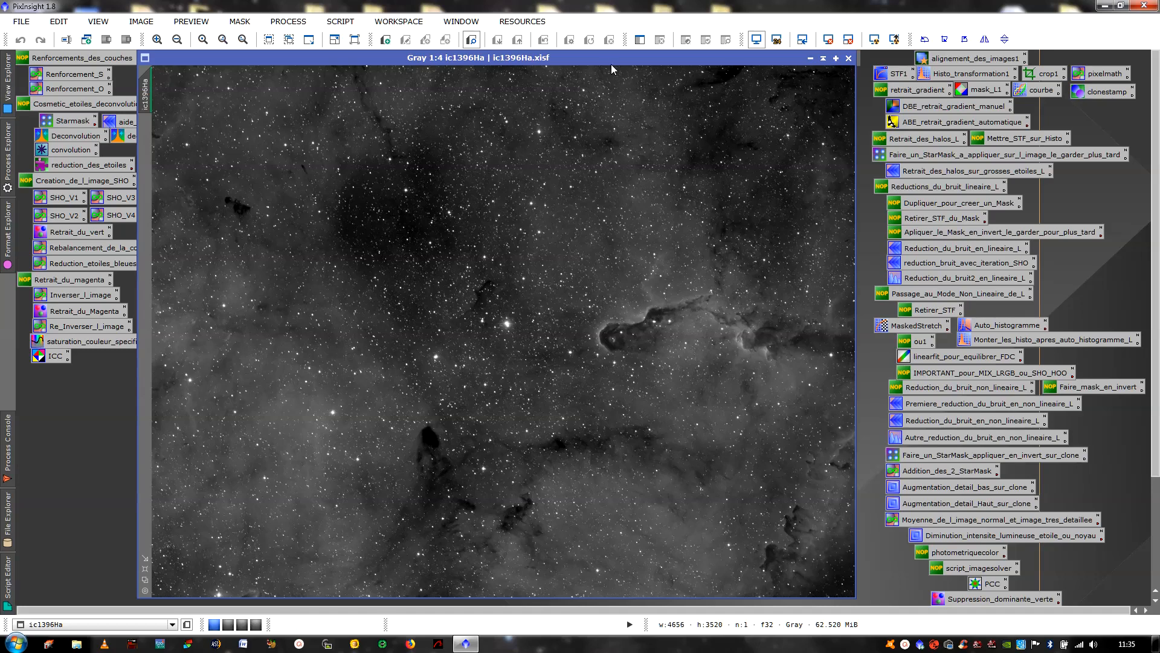
pyautogui.moveTo(611, 60); pyautogui.dragTo(539, 64)
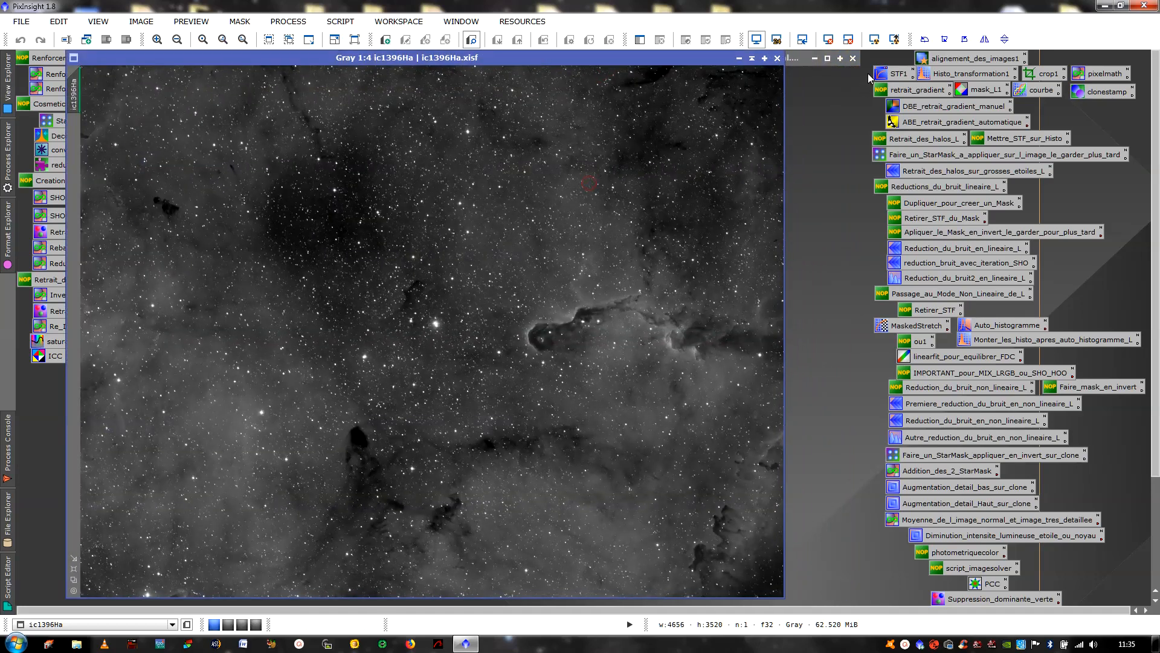
# Step: Reset and auto-stretch the ic1396Ha display with ScreenTransferFunction, and transfer that stretch to HistogramTransformation
pyautogui.click(829, 40)
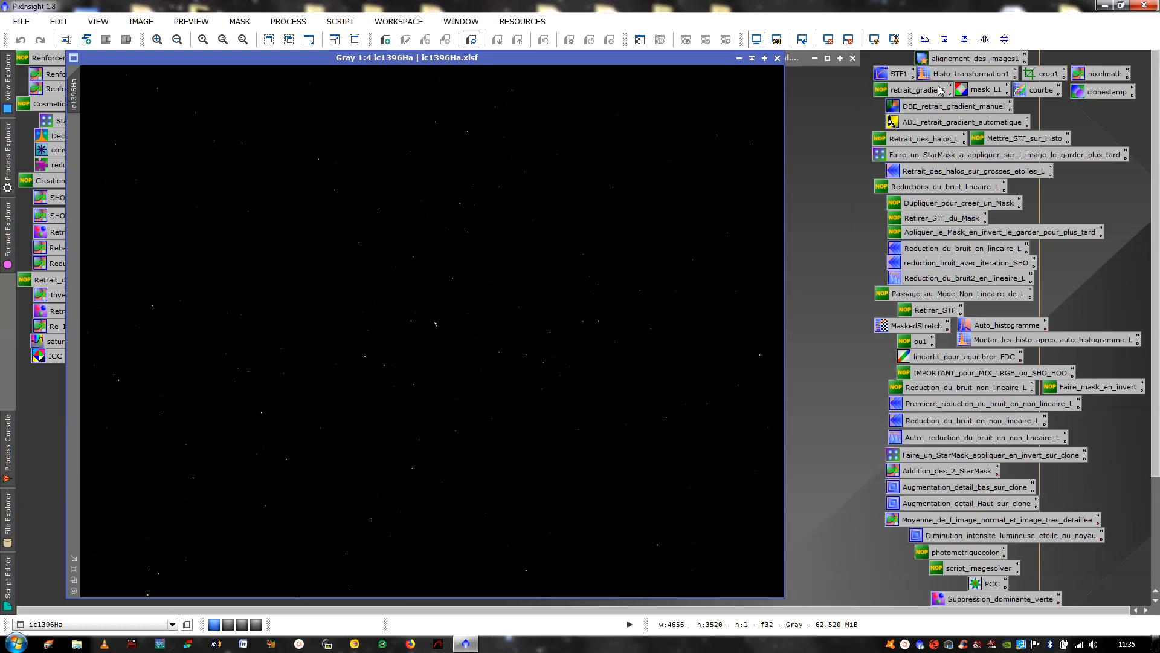
pyautogui.doubleClick(967, 74)
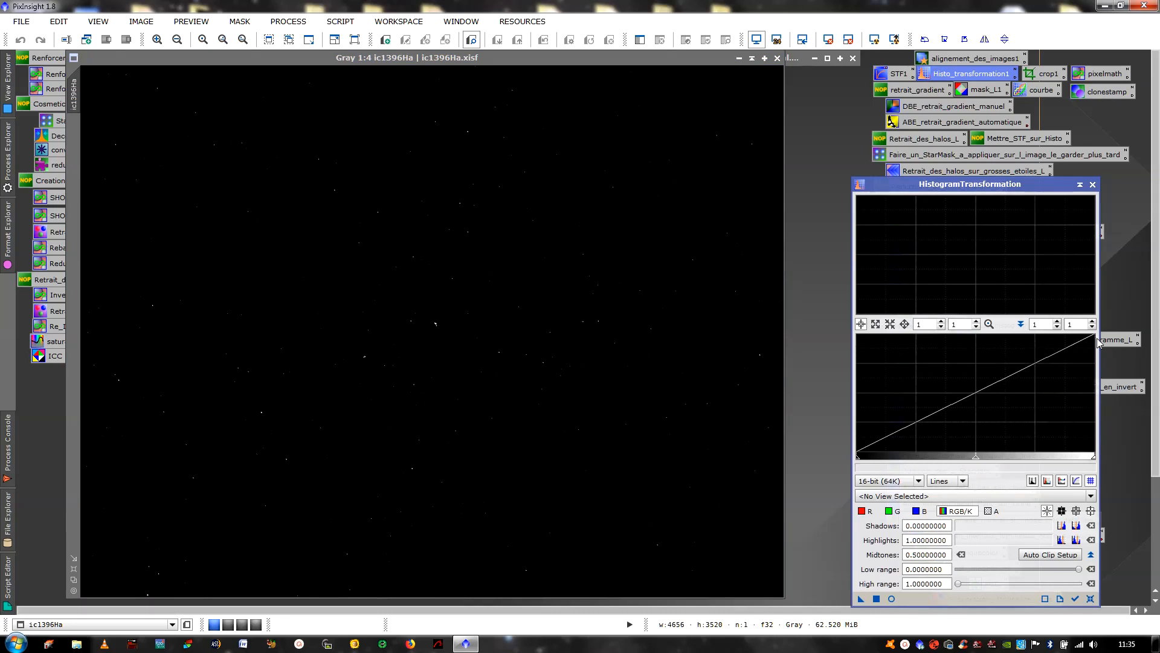
pyautogui.click(645, 314)
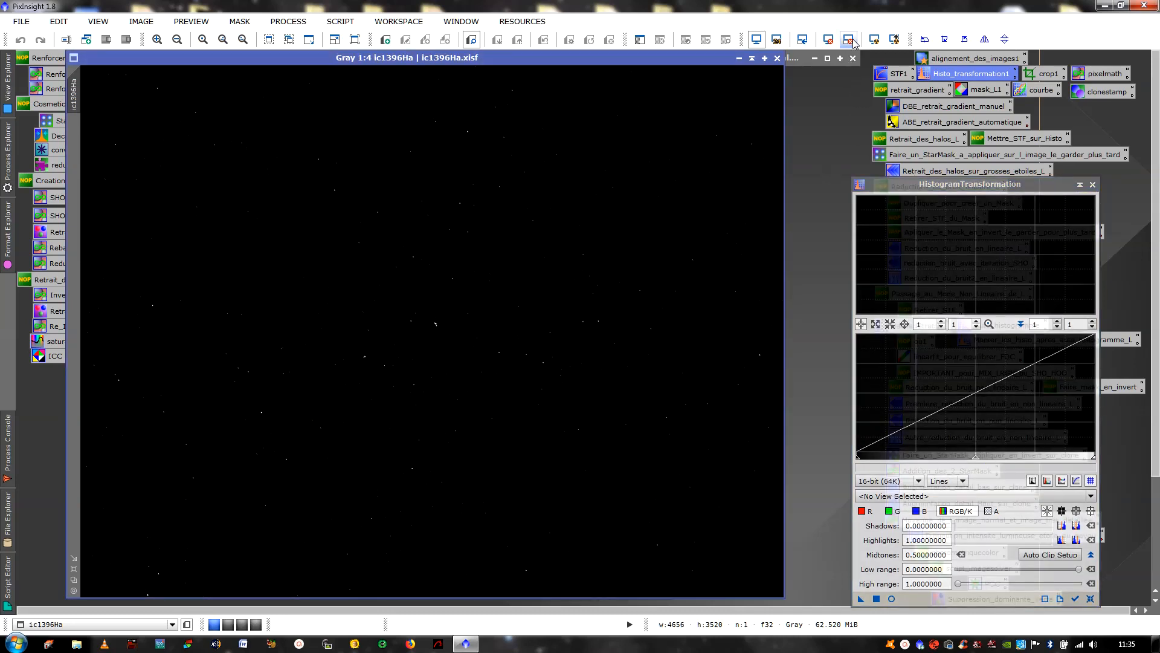
pyautogui.doubleClick(898, 74)
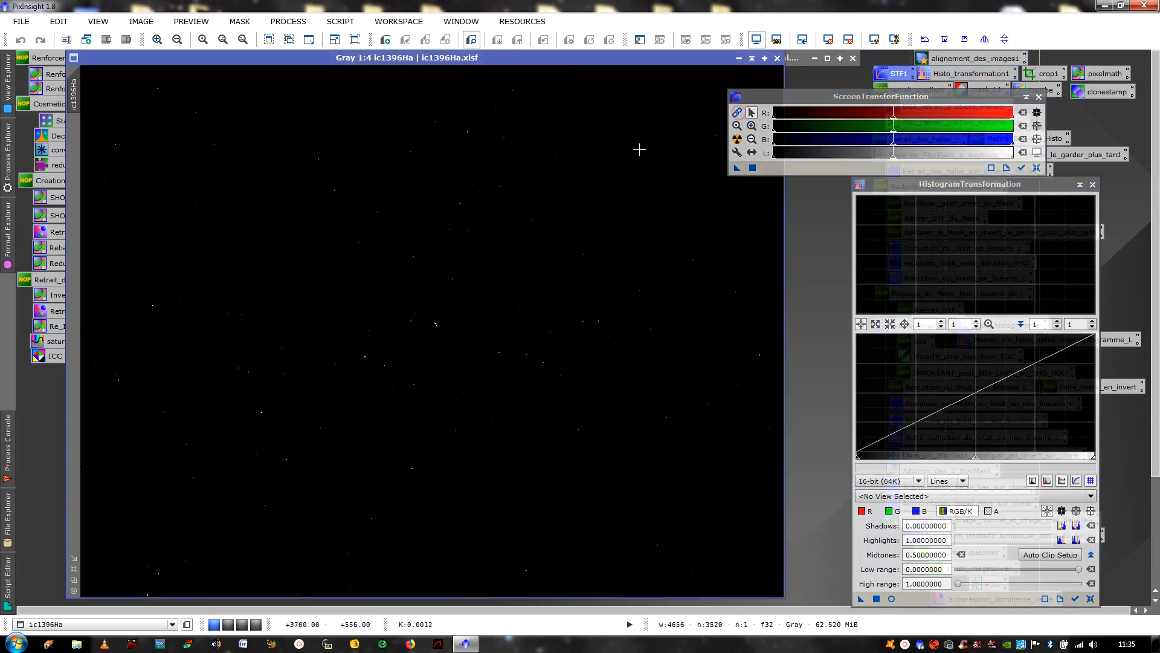
pyautogui.click(737, 139)
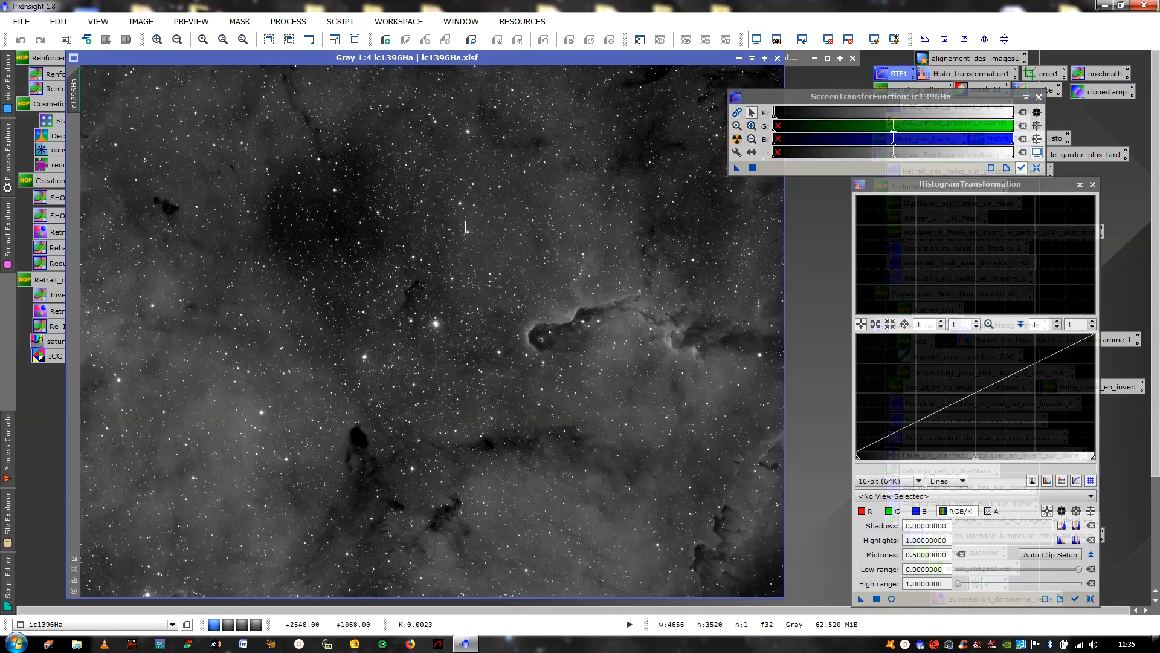
pyautogui.moveTo(737, 169); pyautogui.dragTo(937, 599)
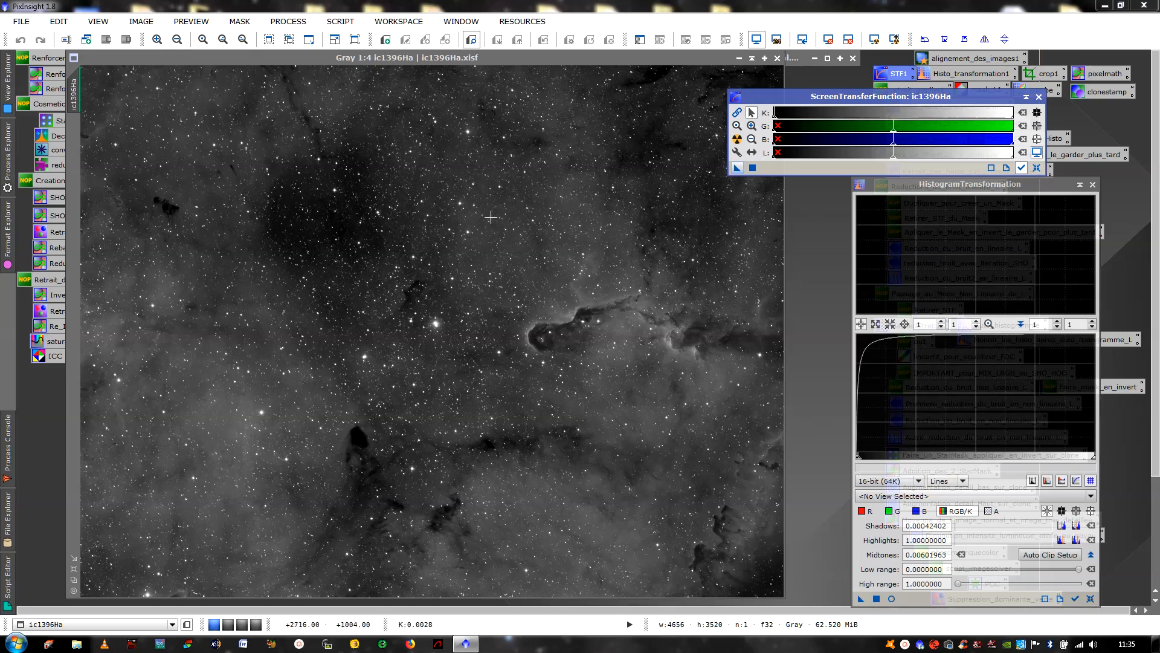
# Step: Duplicate the ic1396Ha image and move the clone toward the middle of the workspace
pyautogui.click(510, 91)
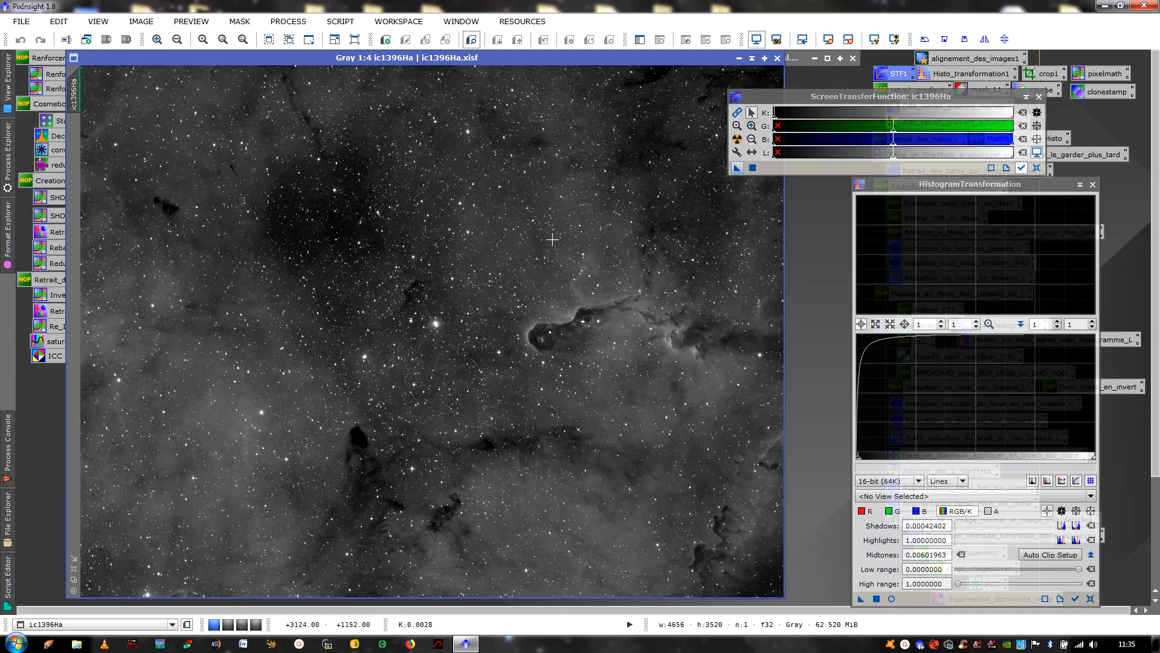
pyautogui.rightClick(452, 267)
pyautogui.click(510, 325)
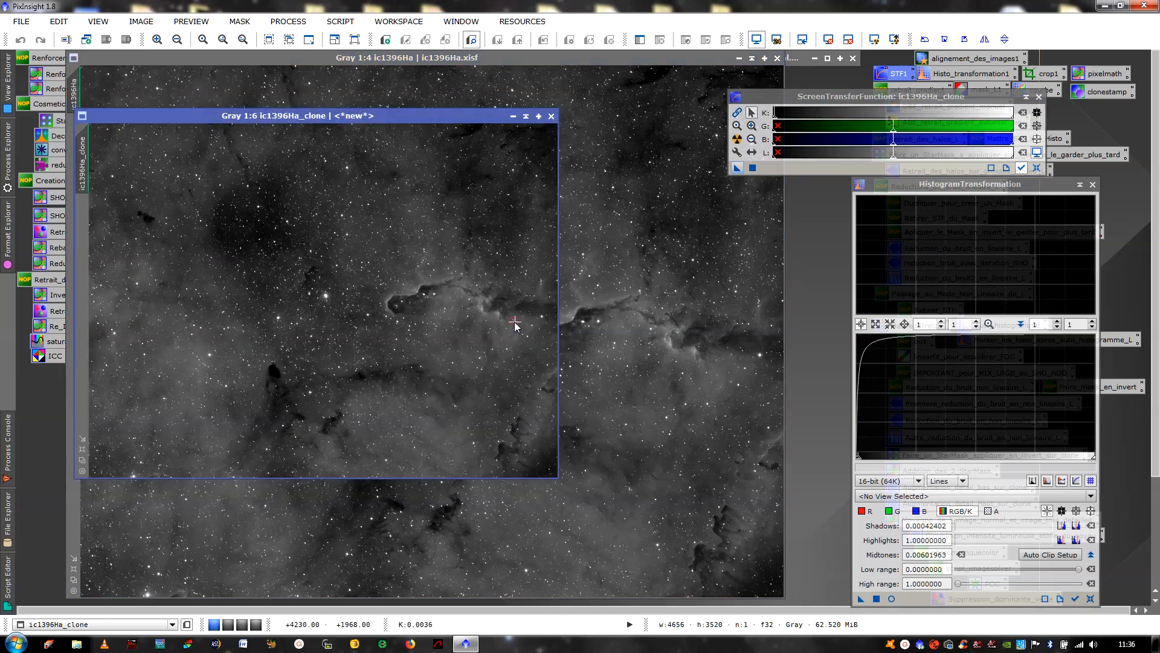
pyautogui.moveTo(494, 124); pyautogui.dragTo(665, 158)
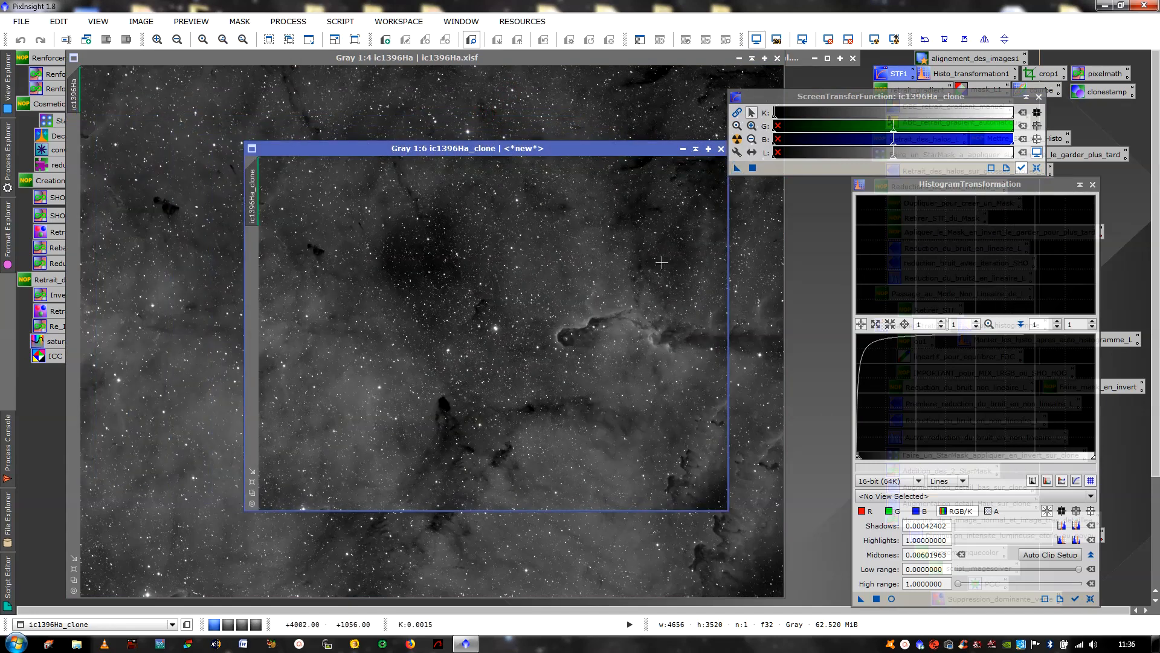
# Step: Reset the screen stretch on ic1396Ha_clone and apply the HistogramTransformation to it, closing the process windows
pyautogui.click(1040, 170)
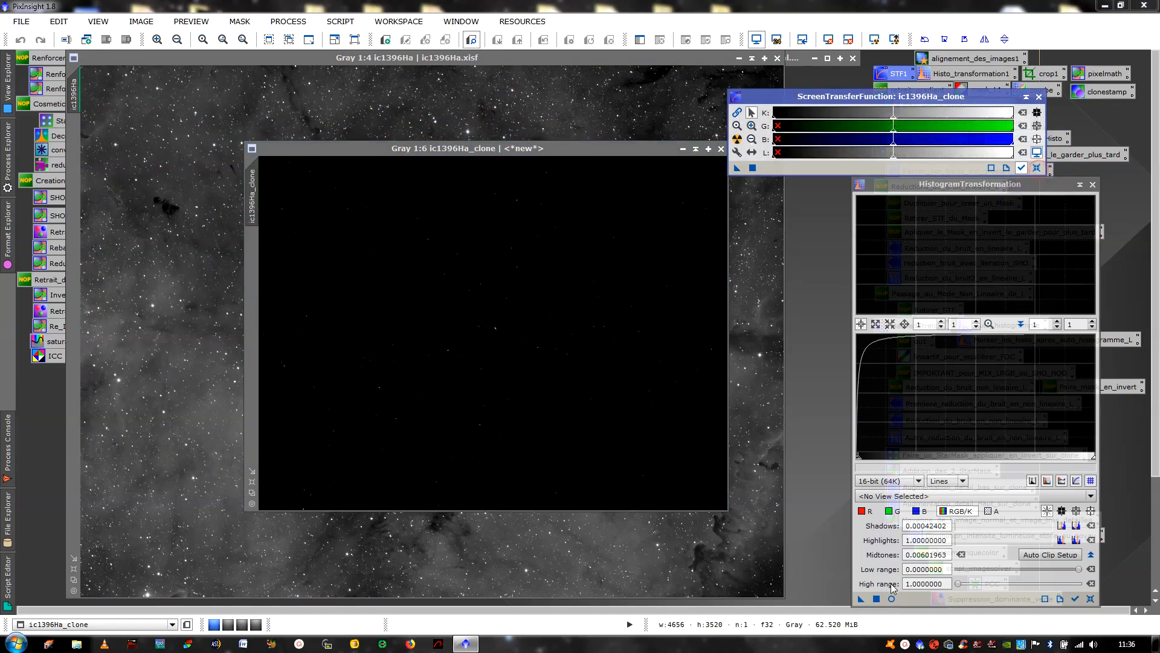
pyautogui.click(876, 598)
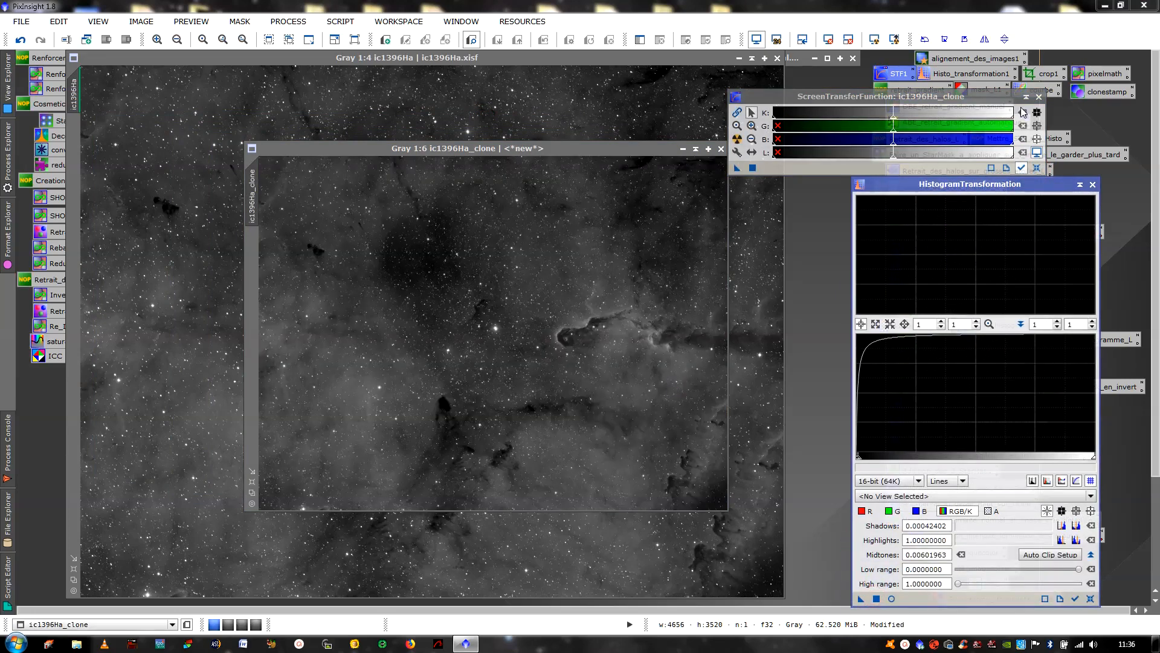
pyautogui.click(1092, 184)
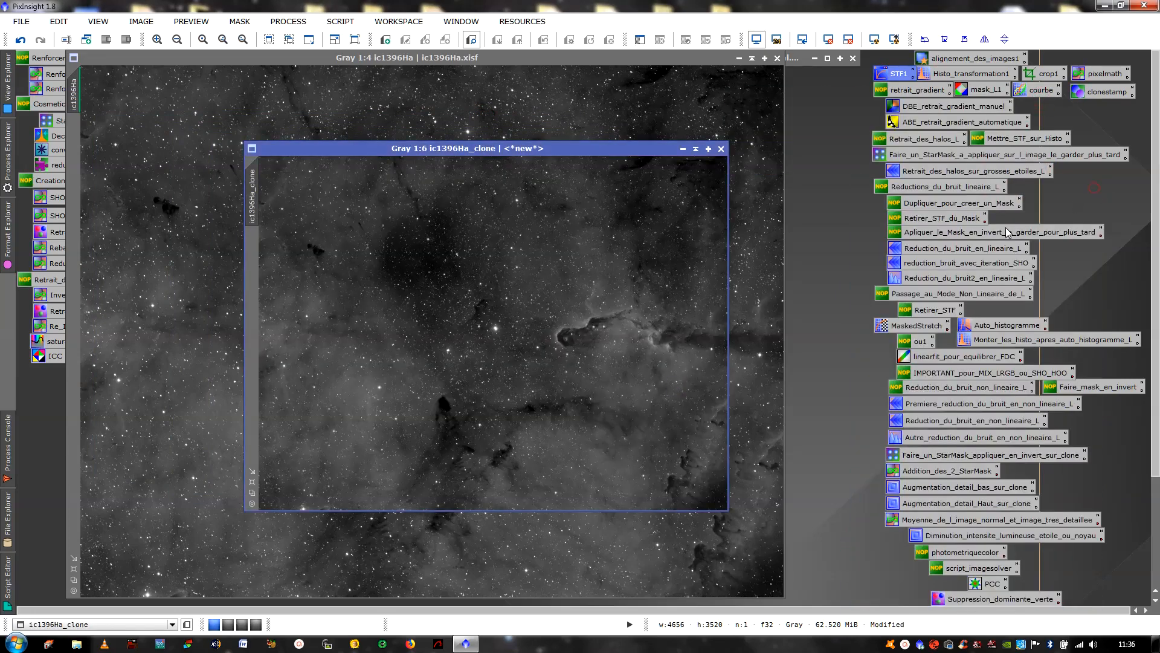
# Step: Mask ic1396Ha with ic1396Ha_clone, inverting the mask and hiding its red overlay
pyautogui.moveTo(448, 151); pyautogui.dragTo(623, 151)
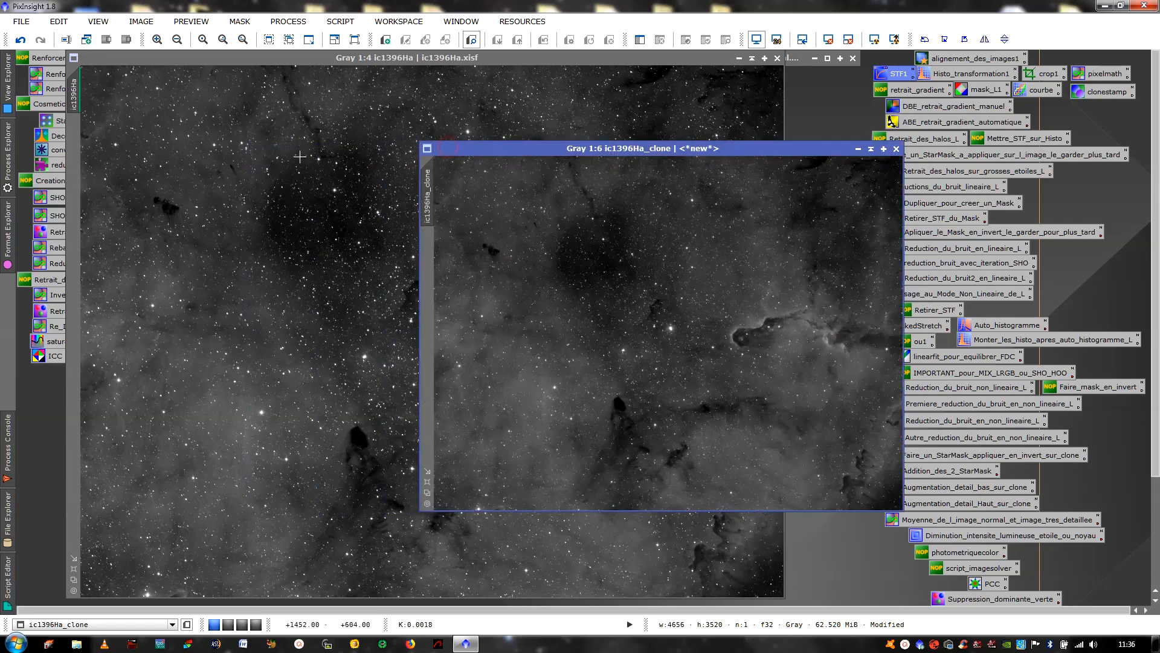
pyautogui.moveTo(418, 198)
pyautogui.mouseDown()
pyautogui.moveTo(124, 192)
pyautogui.moveTo(60, 172)
pyautogui.moveTo(75, 174)
pyautogui.mouseUp()
pyautogui.click(292, 205)
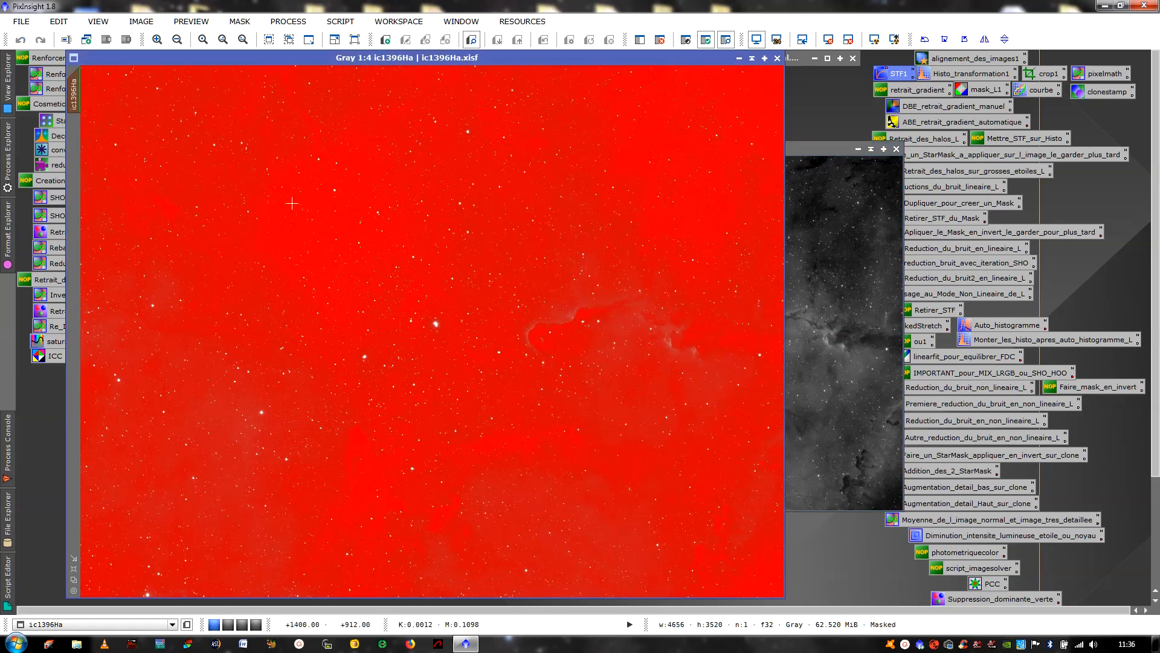
pyautogui.hotkey('ctrl', 'i')
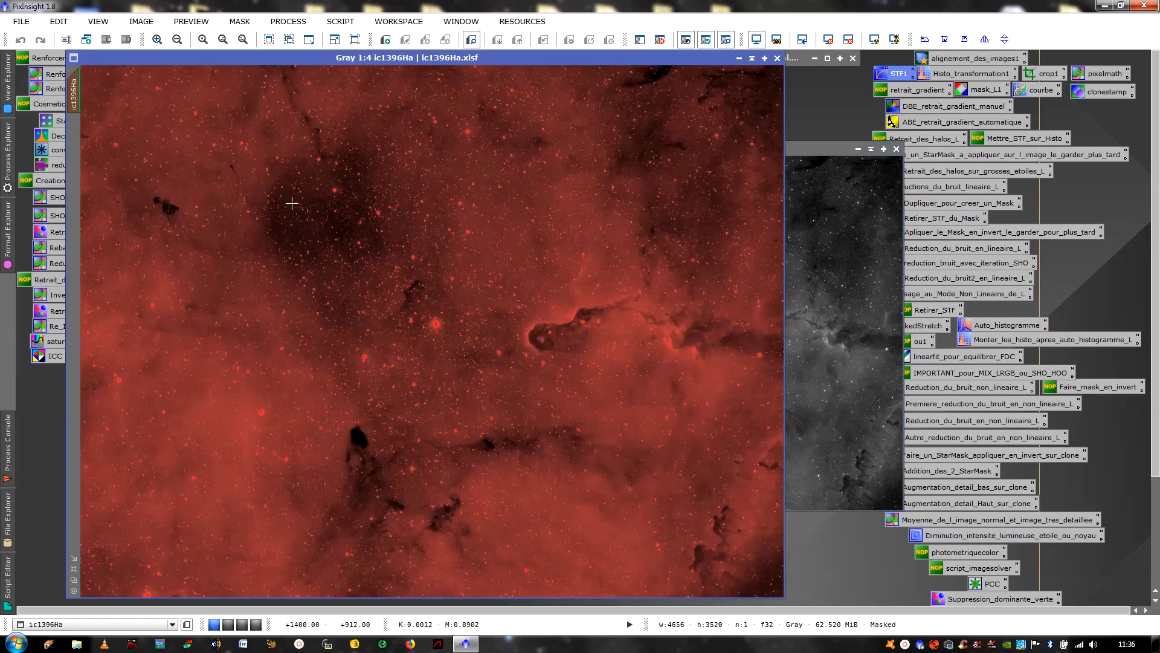
pyautogui.hotkey('ctrl', 'k')
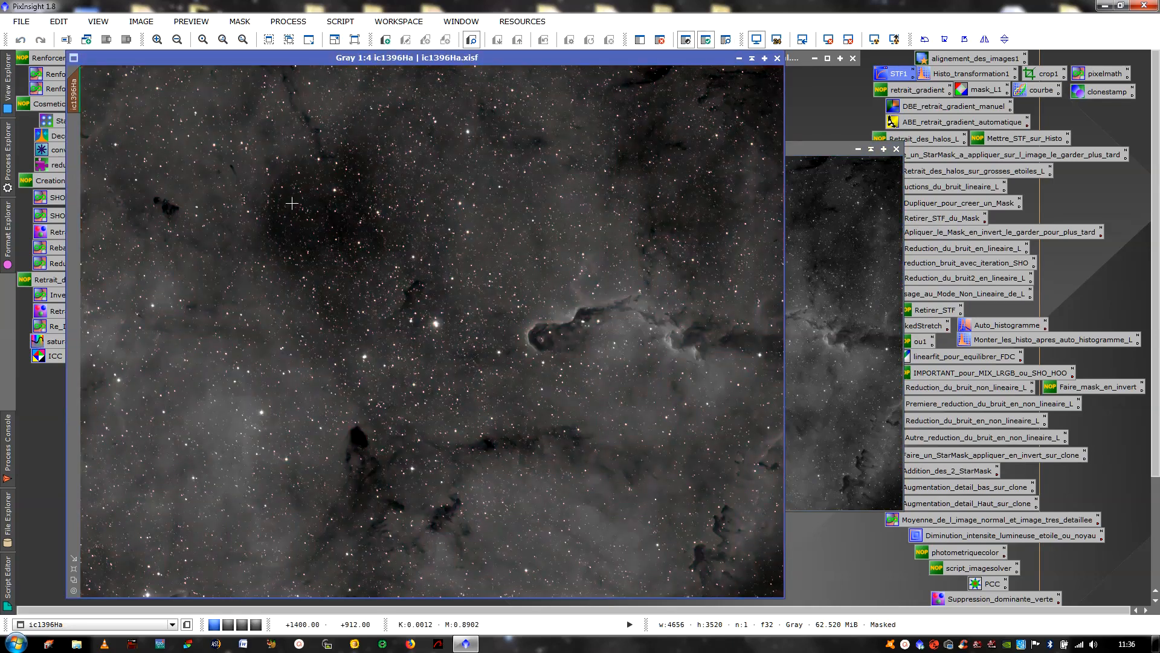
# Step: Collapse the ic1396Ha_clone window out of the way and check the mask overlay on ic1396Ha, leaving it hidden
pyautogui.click(847, 298)
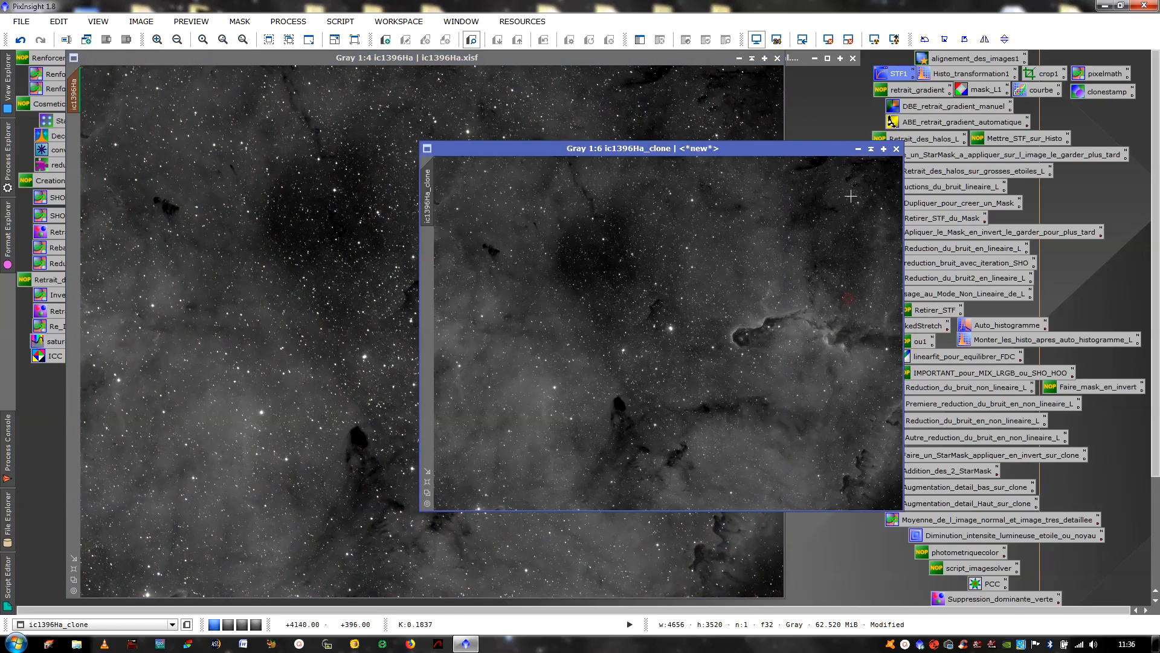
pyautogui.click(870, 148)
pyautogui.moveTo(665, 331)
pyautogui.mouseDown()
pyautogui.moveTo(735, 211)
pyautogui.moveTo(768, 77)
pyautogui.mouseUp()
pyautogui.click(542, 257)
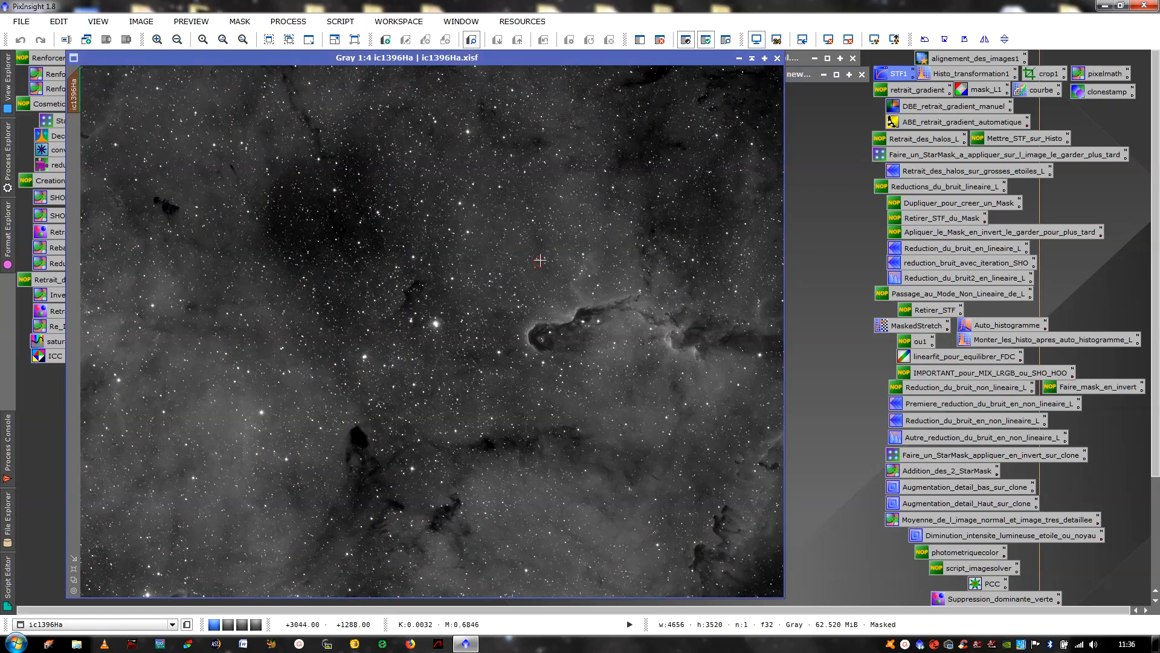
pyautogui.hotkey('ctrl', 'k')
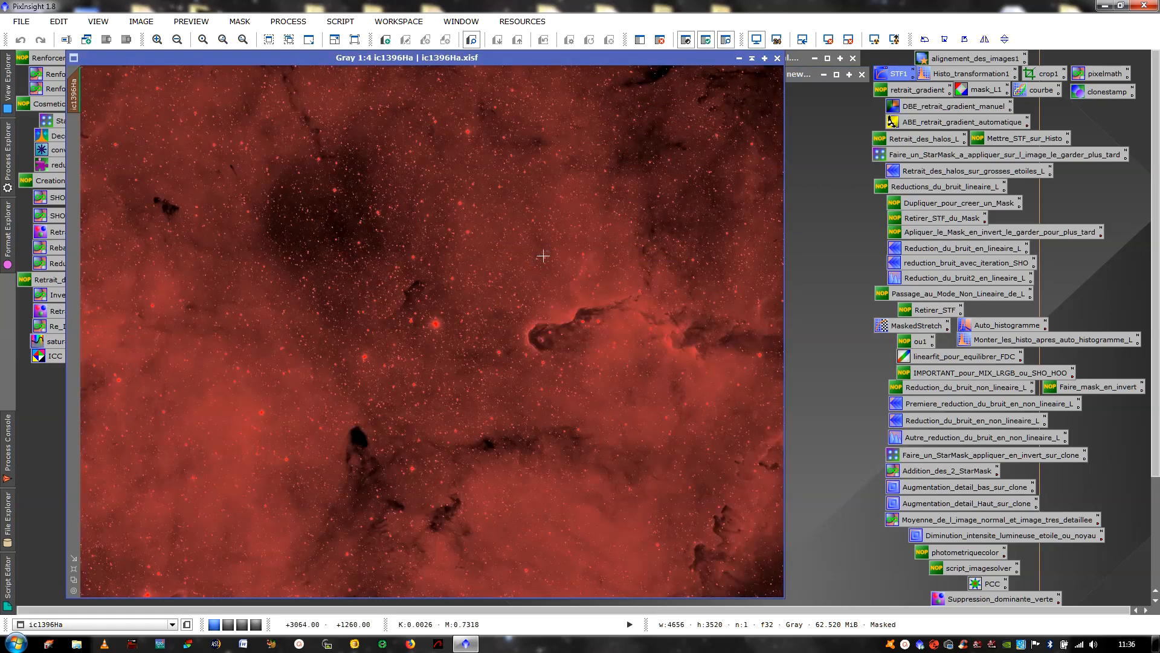
pyautogui.hotkey('ctrl', 'k')
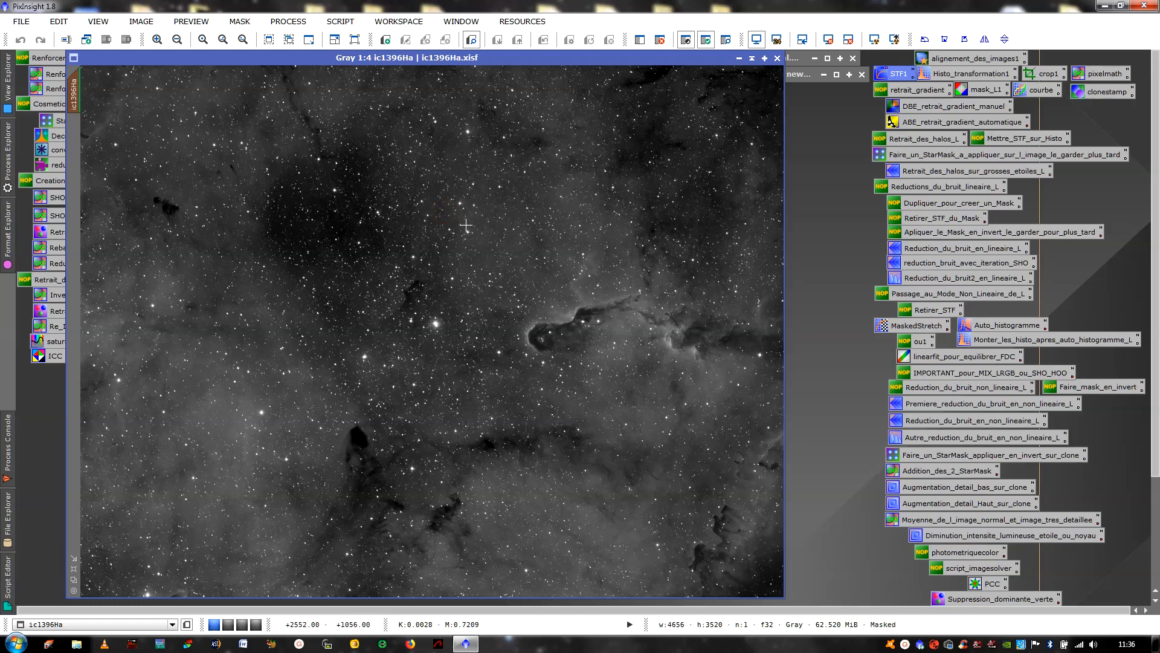
# Step: Open the Reduction_du_bruit_en_lineaire_L ATrousWaveletTransform process and place its window beside the image
pyautogui.click(910, 248)
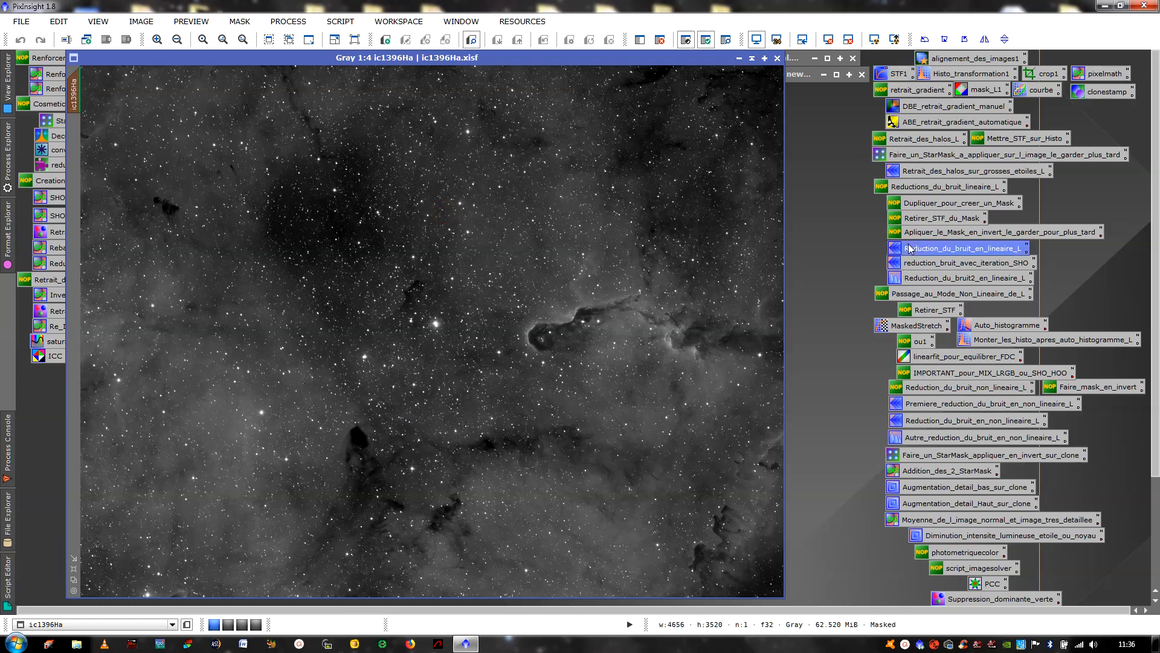
pyautogui.click(921, 263)
pyautogui.click(923, 279)
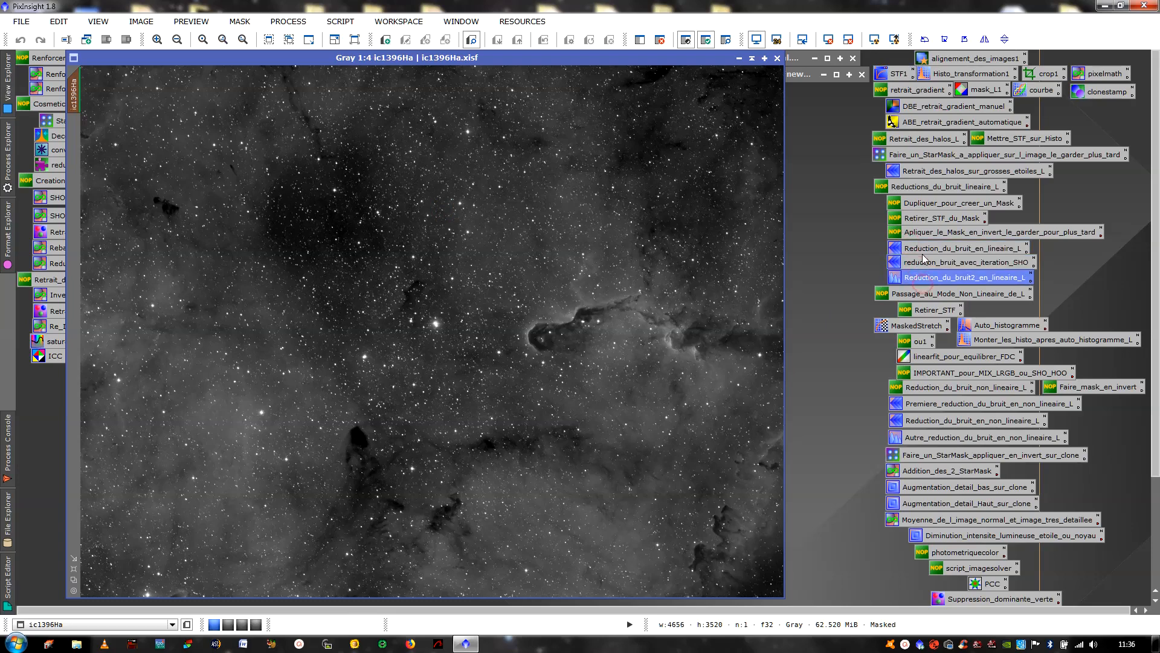
pyautogui.doubleClick(925, 248)
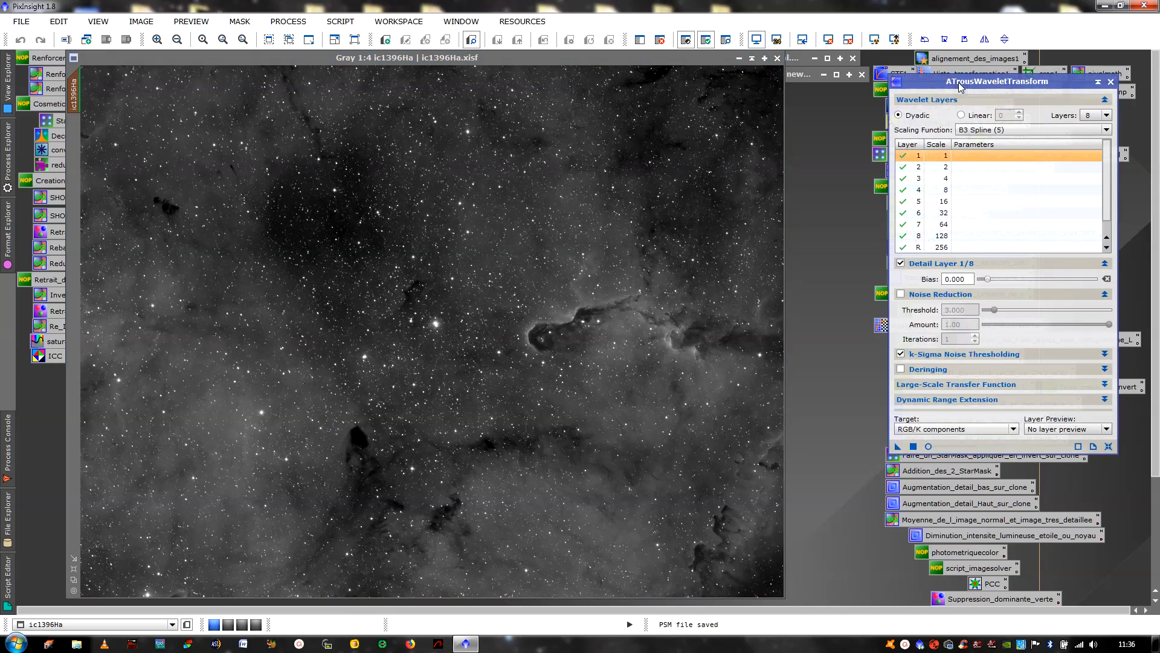
pyautogui.moveTo(992, 86); pyautogui.dragTo(924, 86)
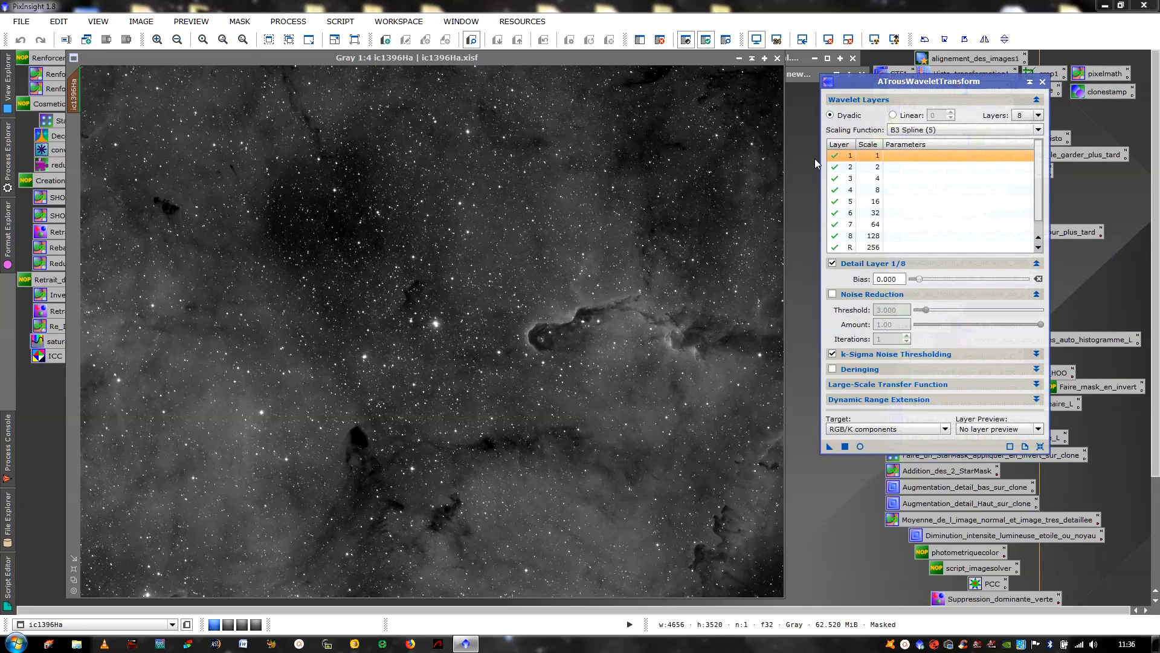
# Step: Examine the wavelet layer, Noise Reduction and k-Sigma Noise Thresholding settings of ATrousWaveletTransform
pyautogui.click(833, 157)
pyautogui.click(833, 157)
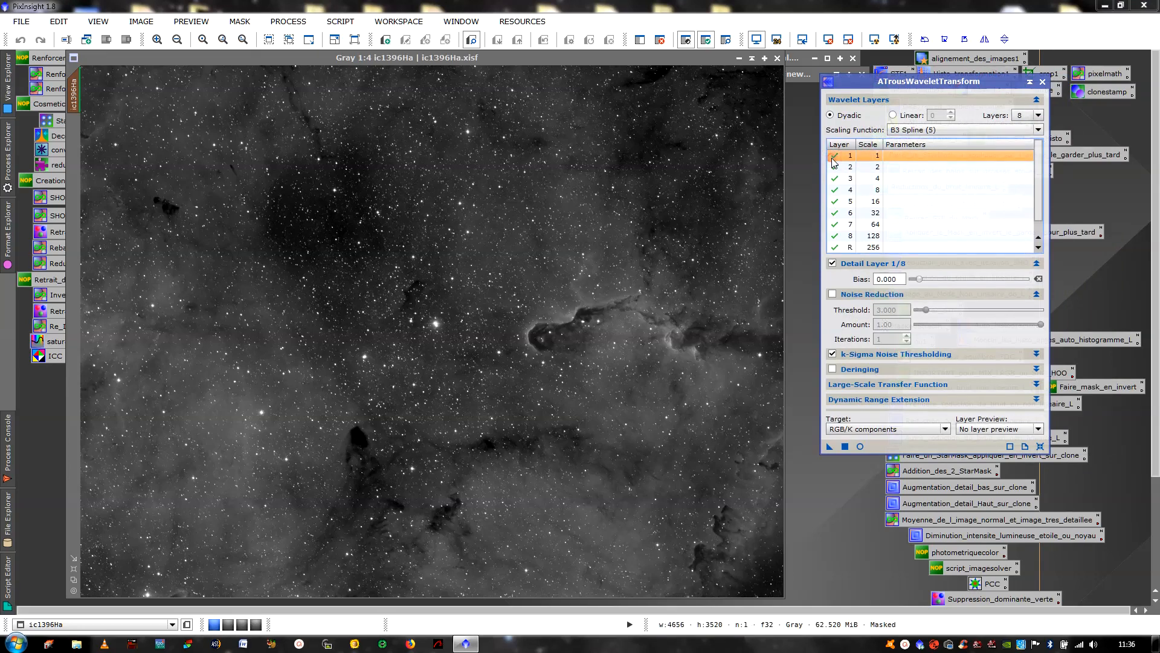
pyautogui.click(915, 358)
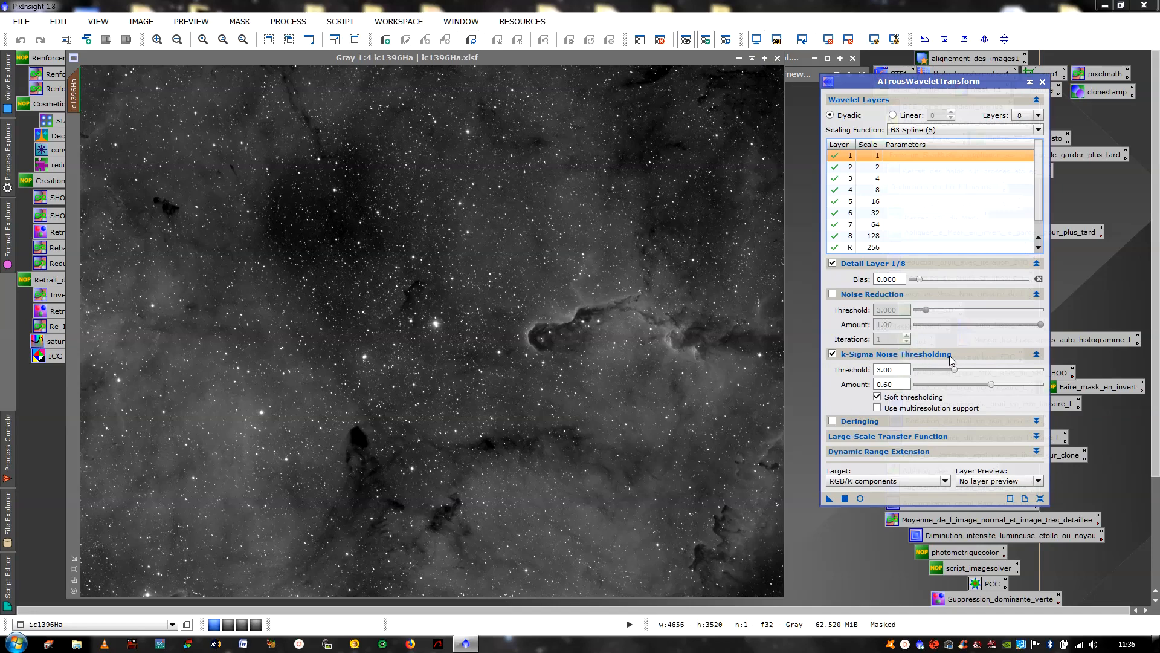
pyautogui.click(881, 370)
pyautogui.click(863, 296)
pyautogui.click(864, 296)
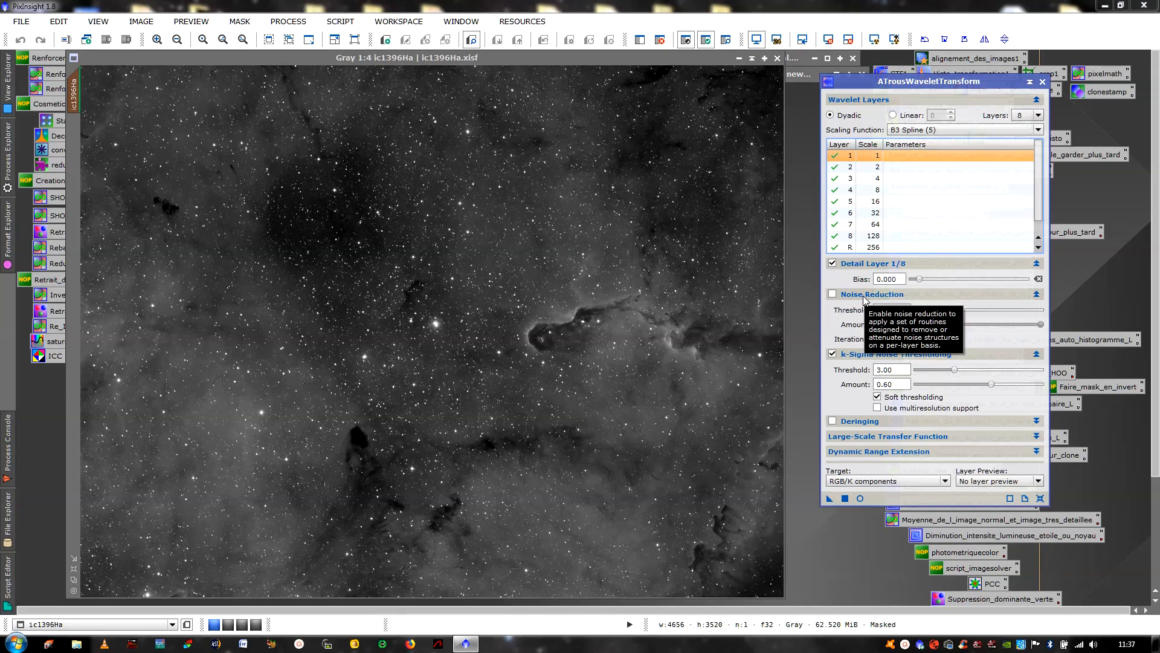
pyautogui.click(864, 296)
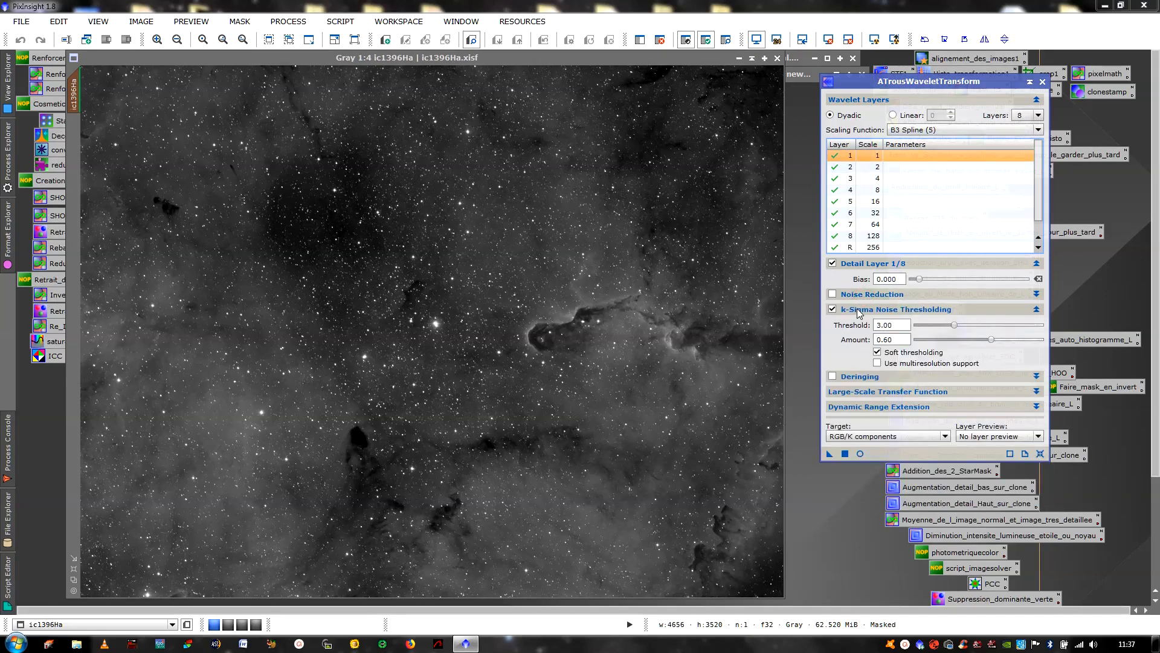
pyautogui.click(930, 309)
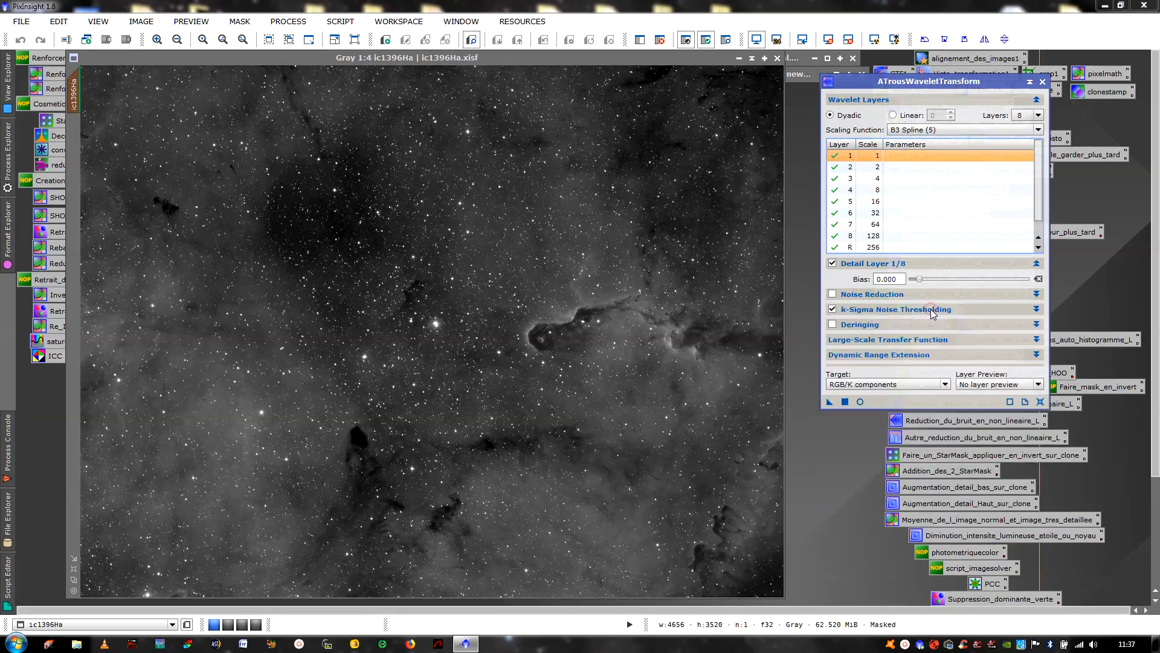
pyautogui.click(931, 310)
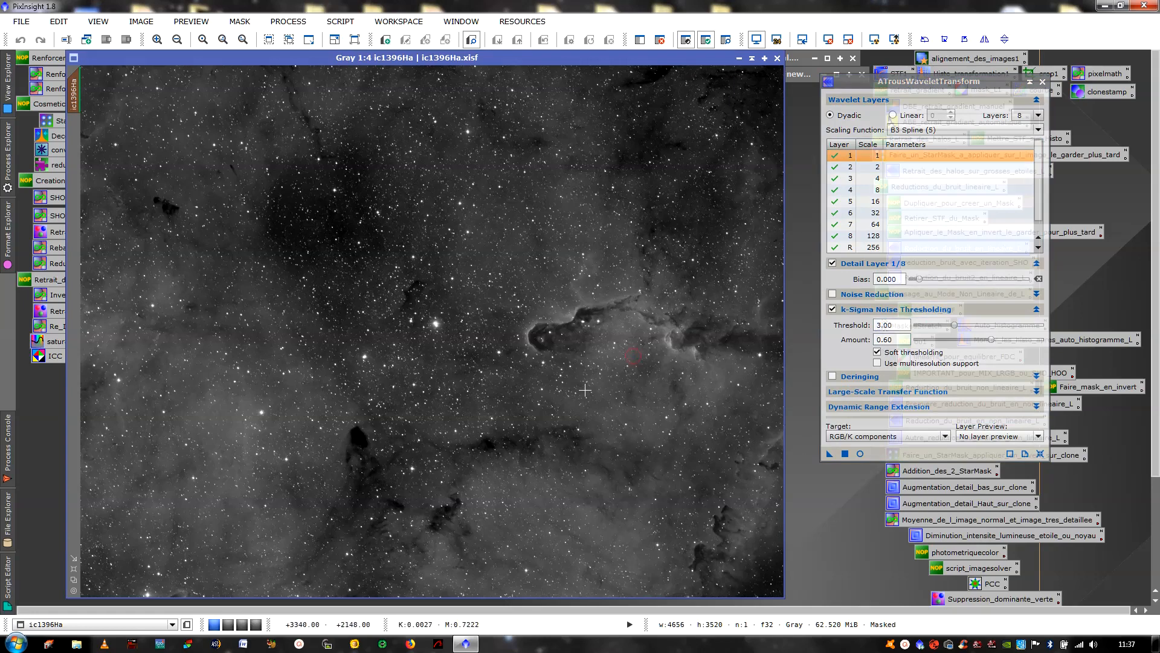
# Step: Apply the ATrousWaveletTransform noise reduction to the masked ic1396Ha image, viewed at 2:1
pyautogui.scroll(4, 435, 332)
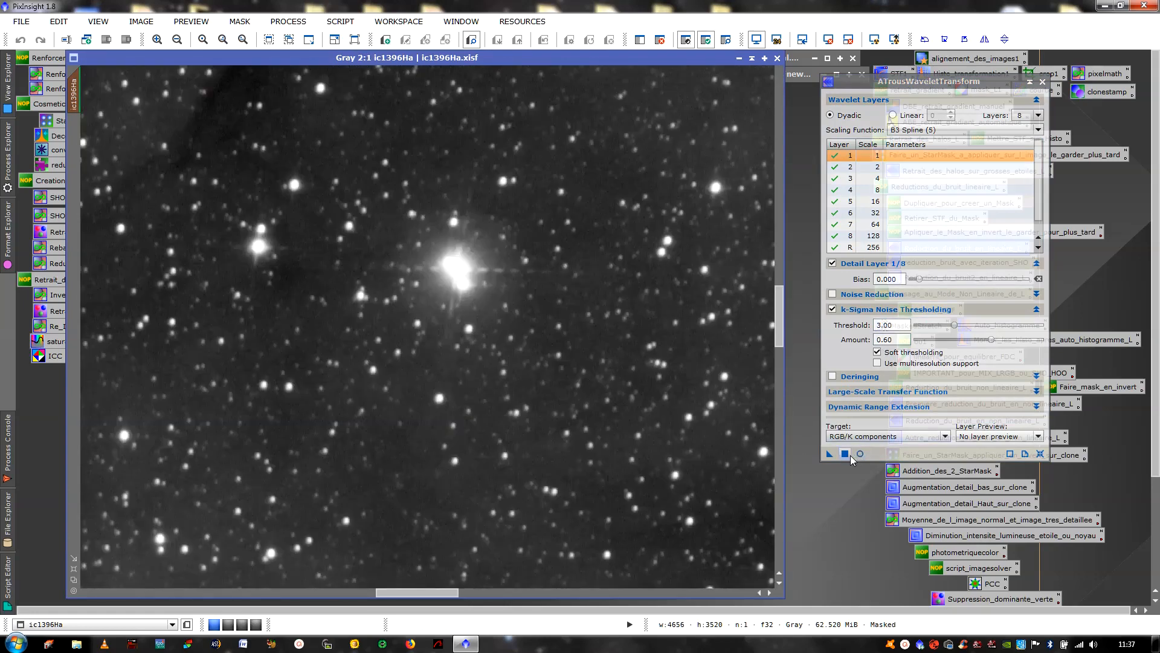
pyautogui.click(848, 454)
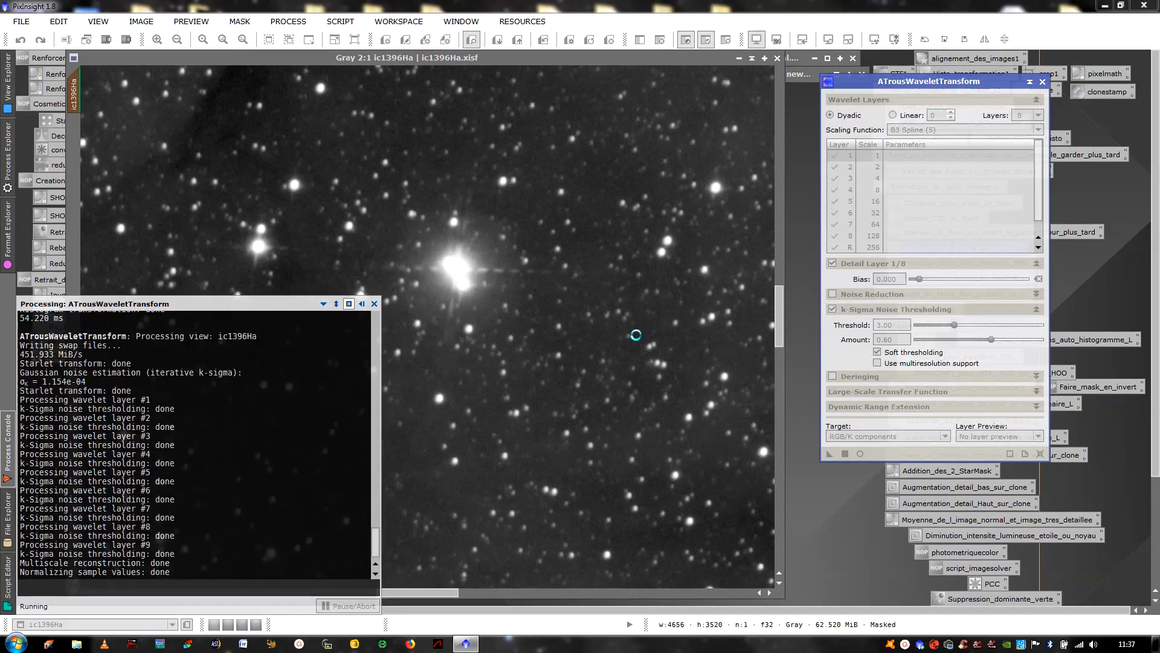
# Step: Compare ic1396Ha before and after the ATrousWaveletTransform noise reduction, leaving the reduction undone
pyautogui.scroll(2, 483, 345)
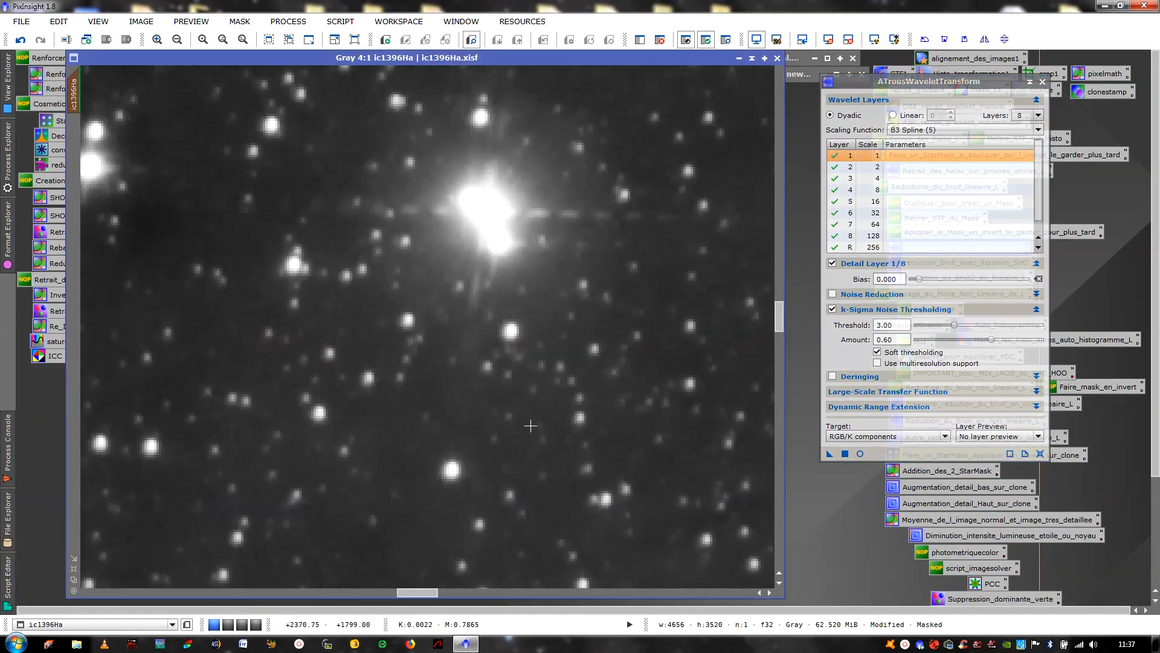
pyautogui.click(8, 67)
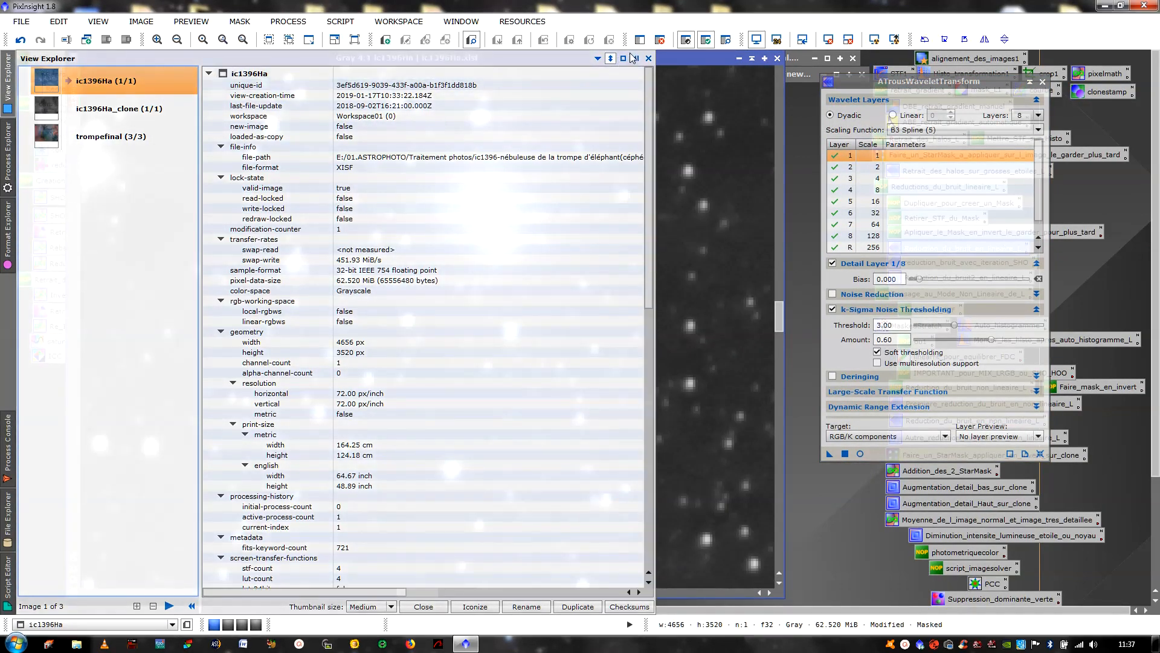
pyautogui.click(633, 58)
pyautogui.click(23, 42)
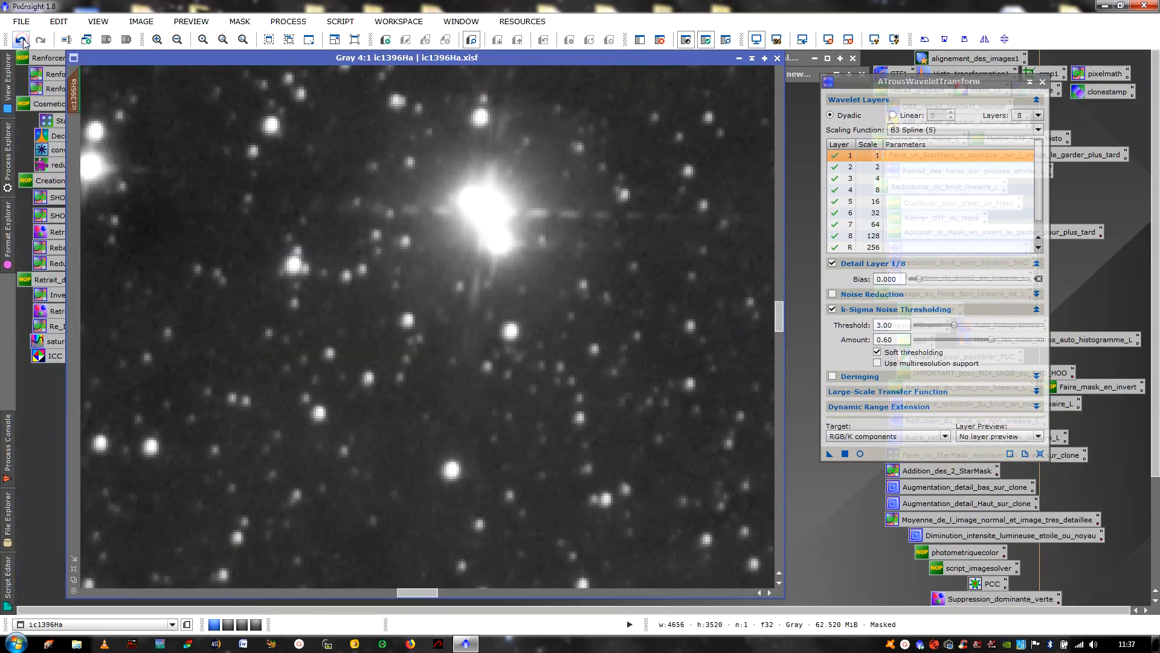
pyautogui.click(40, 41)
pyautogui.click(21, 40)
pyautogui.scroll(-5, 508, 244)
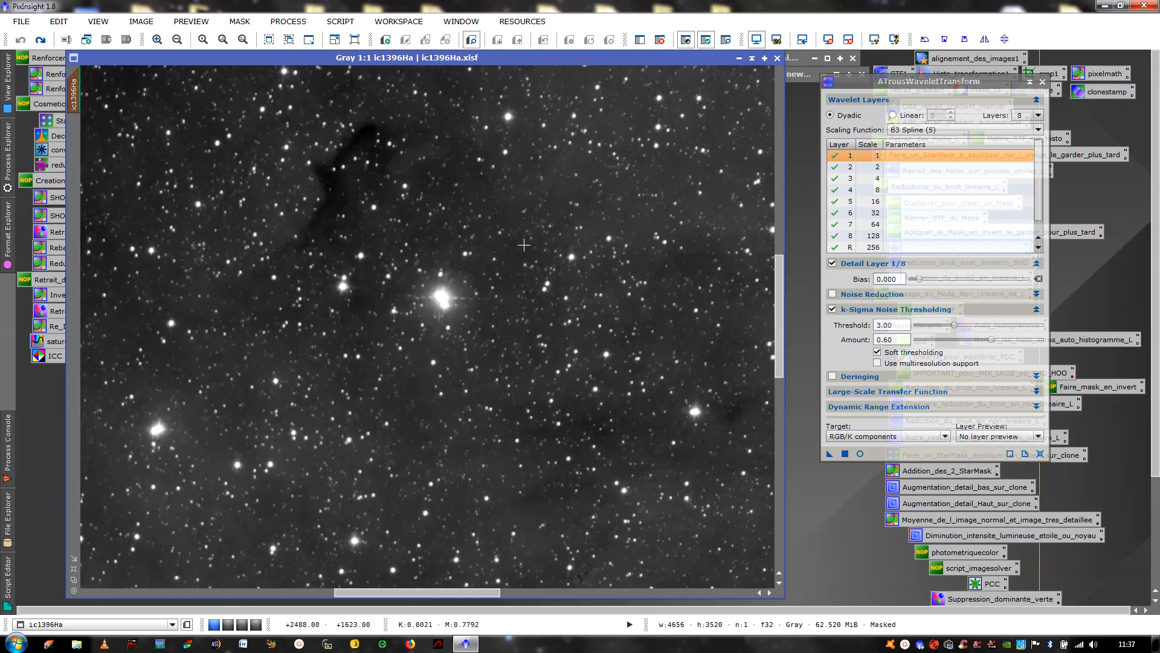
pyautogui.scroll(-1, 522, 243)
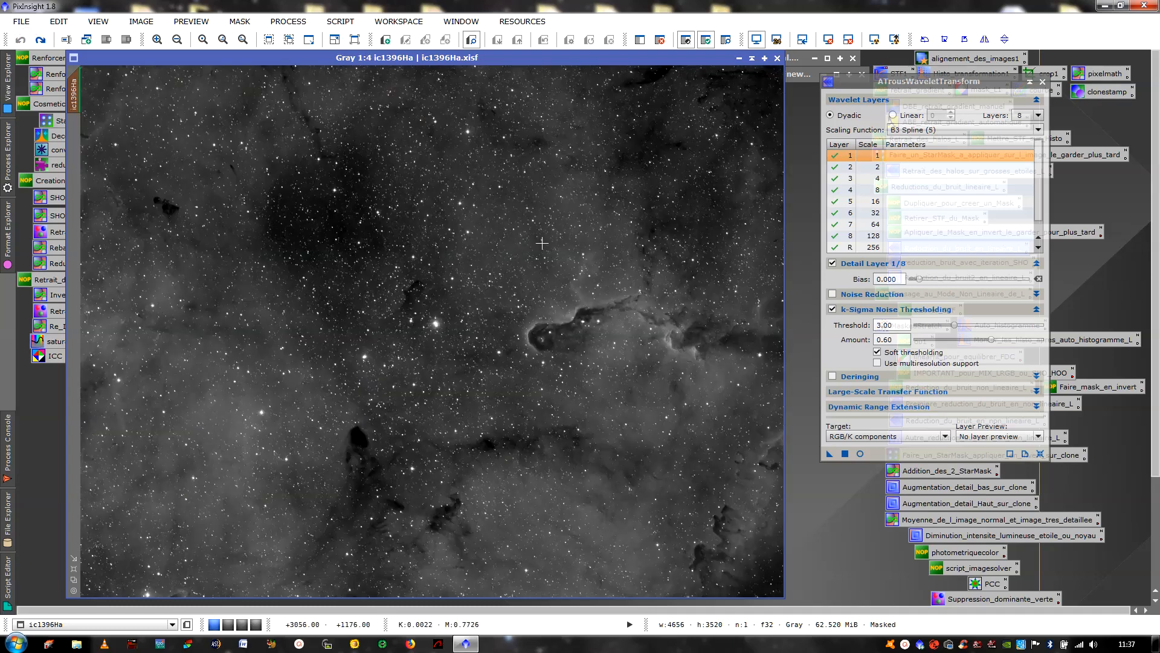
# Step: Open the reduction_bruit_avec_iteration_SHO MultiscaleLinearTransform process in place of ATrousWaveletTransform and go through its four layers
pyautogui.click(1041, 83)
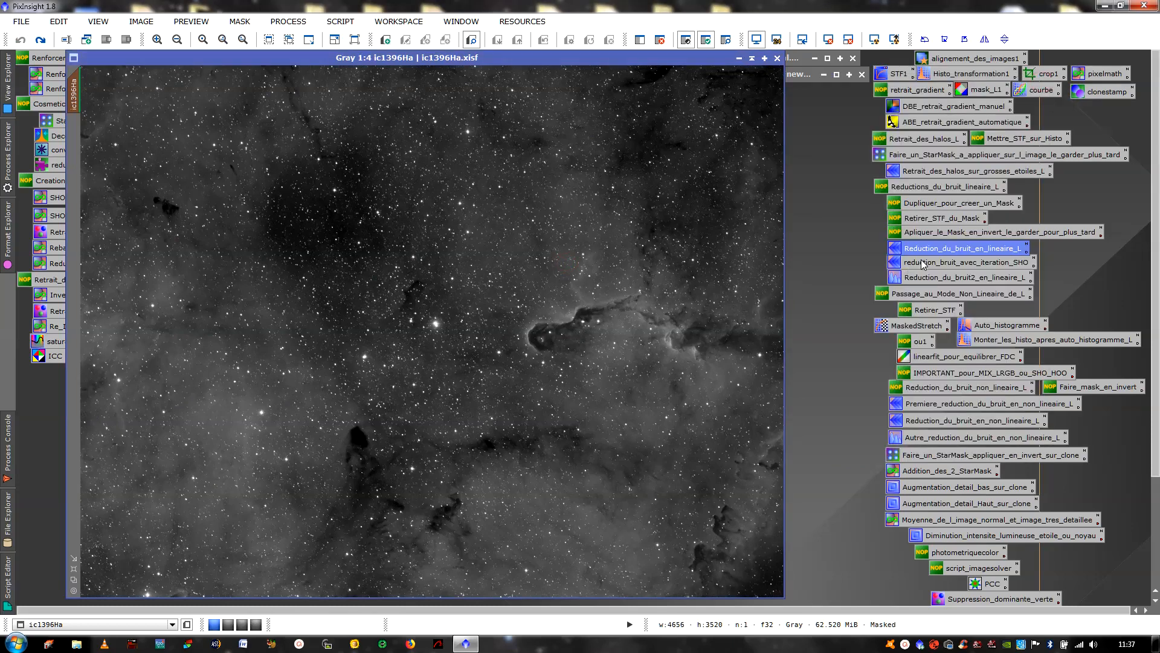
pyautogui.doubleClick(957, 249)
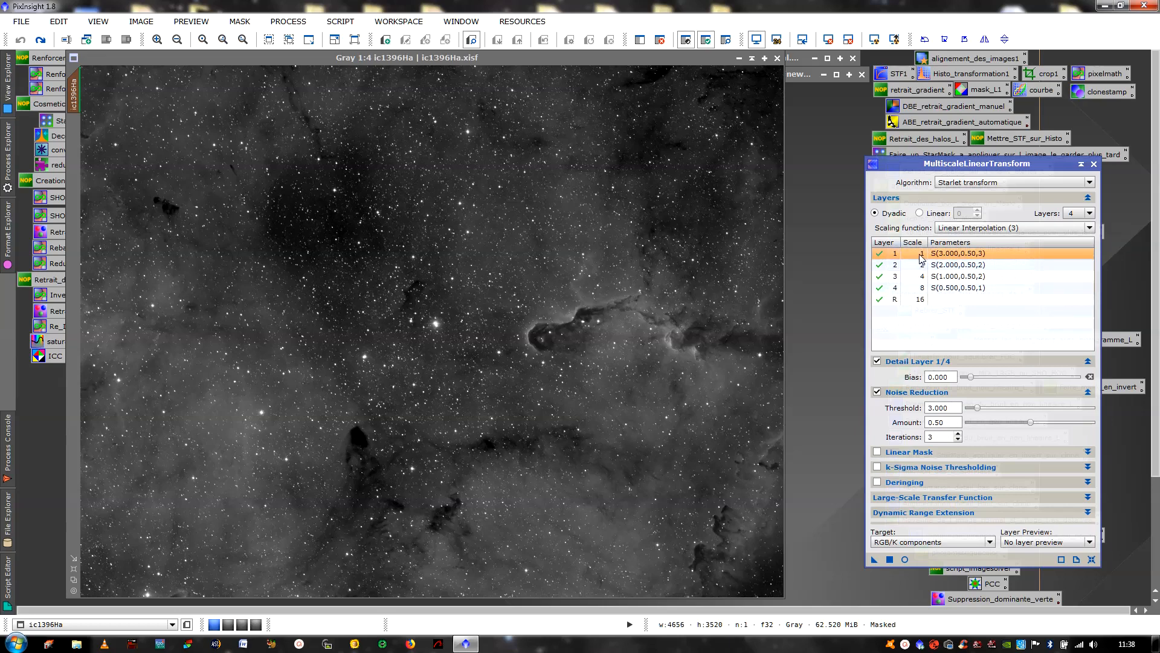
pyautogui.click(889, 268)
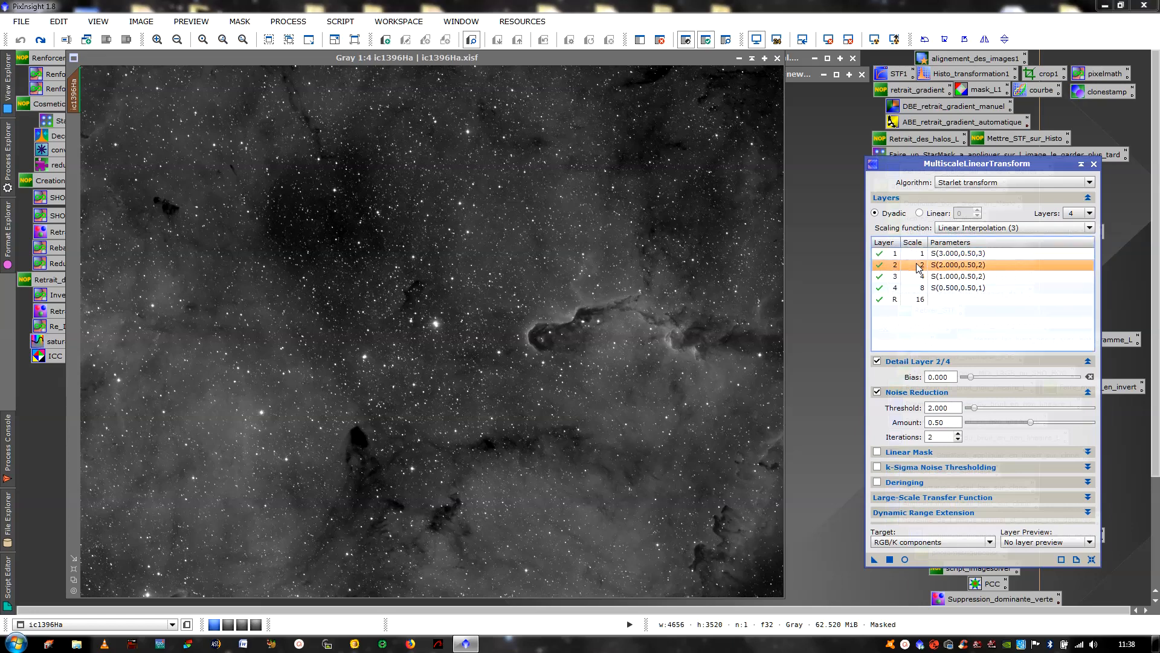
pyautogui.click(895, 276)
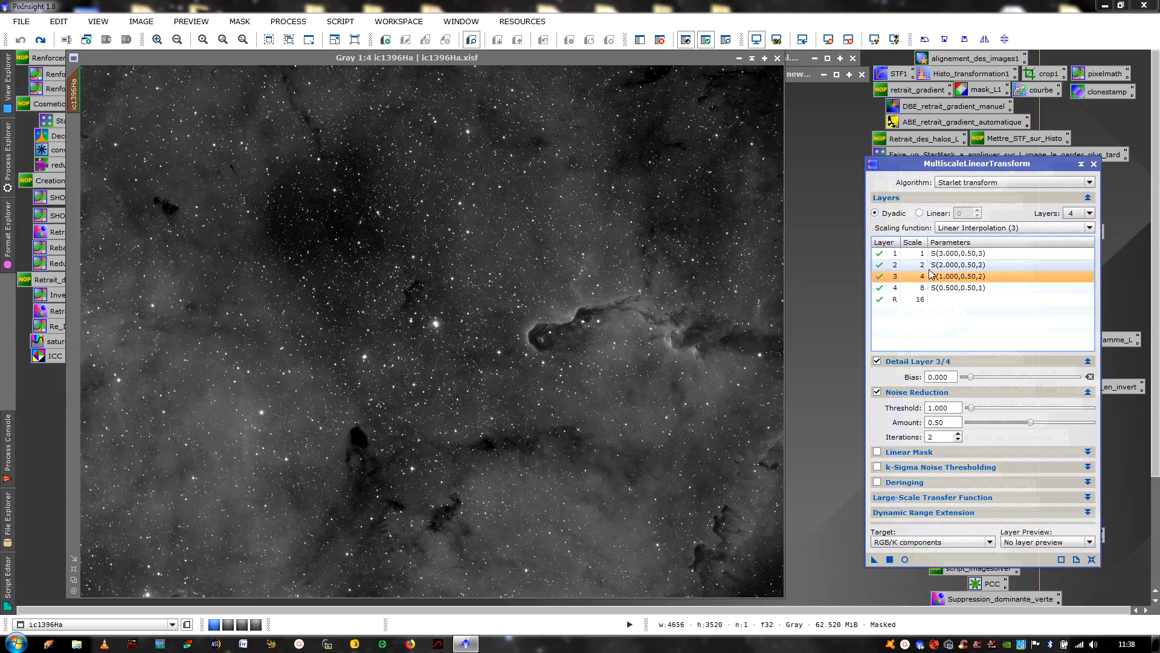
pyautogui.click(892, 290)
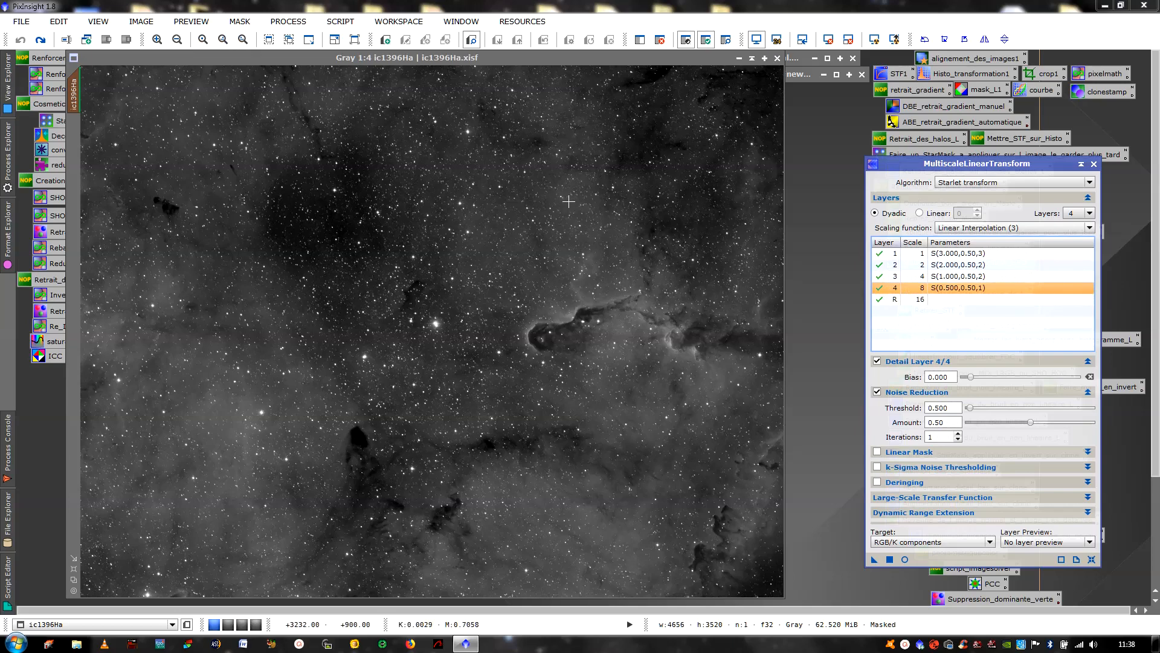
# Step: Compare the noise reduction threshold, amount and iterations of layers 1 to 3 in MultiscaleLinearTransform
pyautogui.click(934, 256)
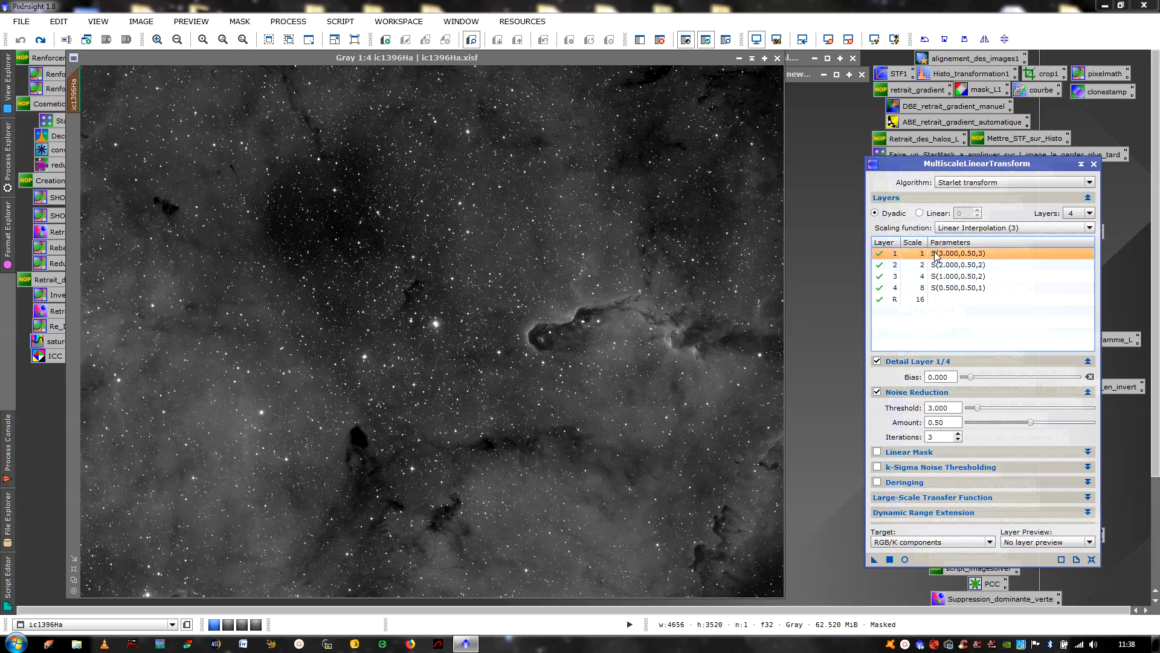
pyautogui.click(937, 267)
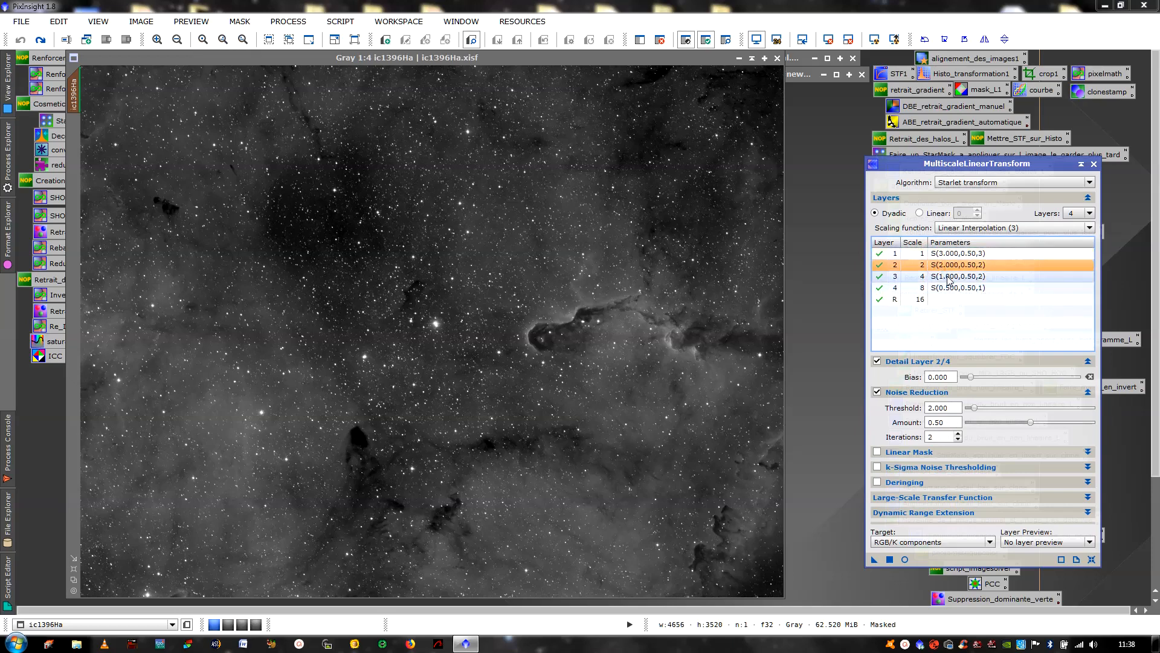
pyautogui.click(948, 277)
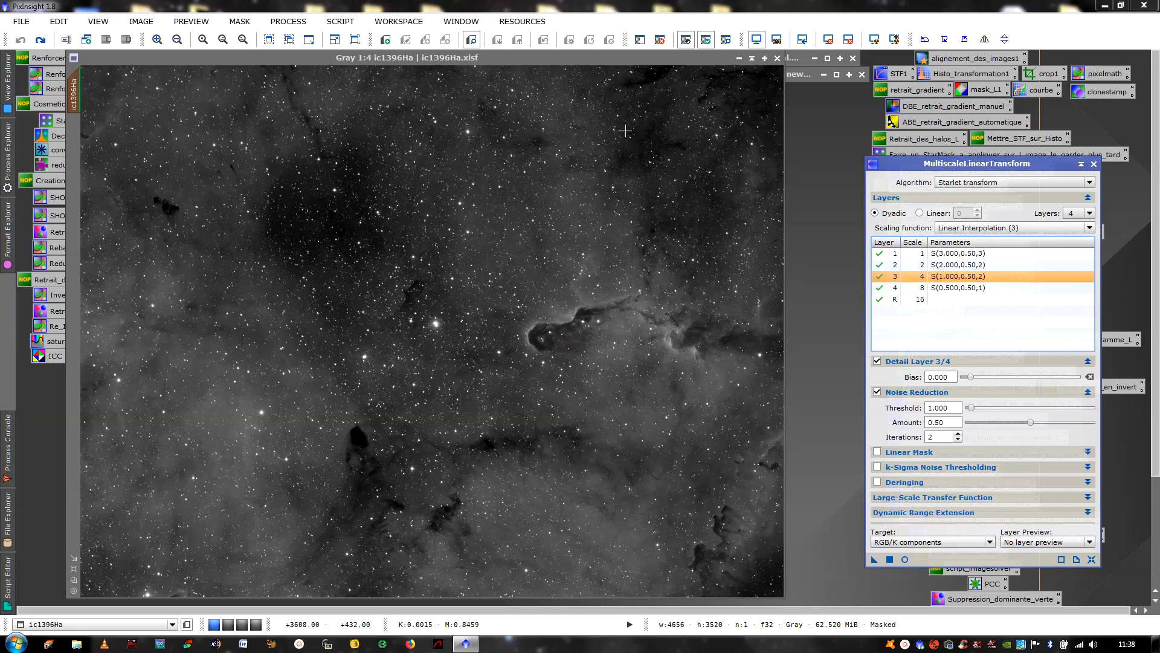
pyautogui.click(965, 257)
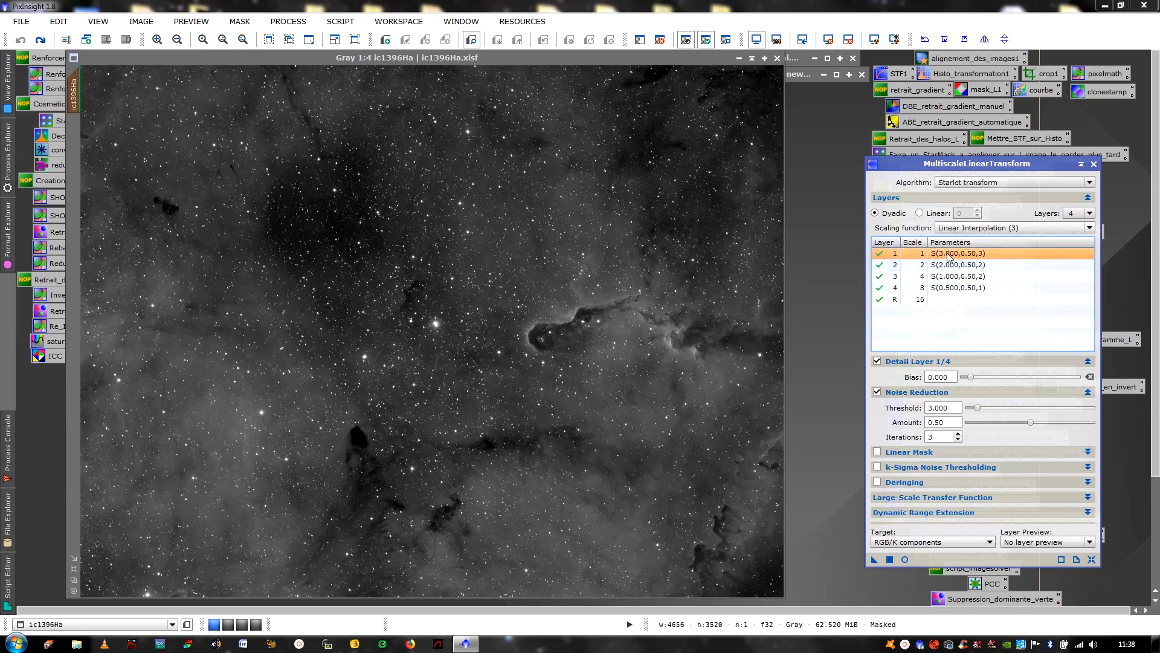
pyautogui.click(937, 264)
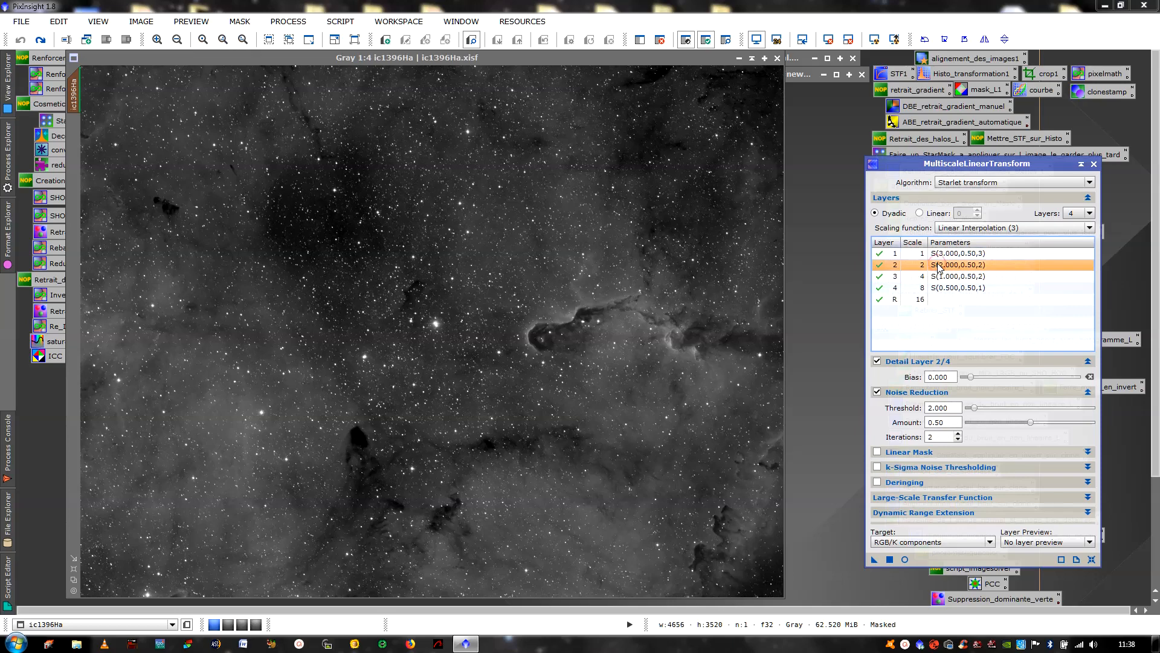
pyautogui.click(916, 278)
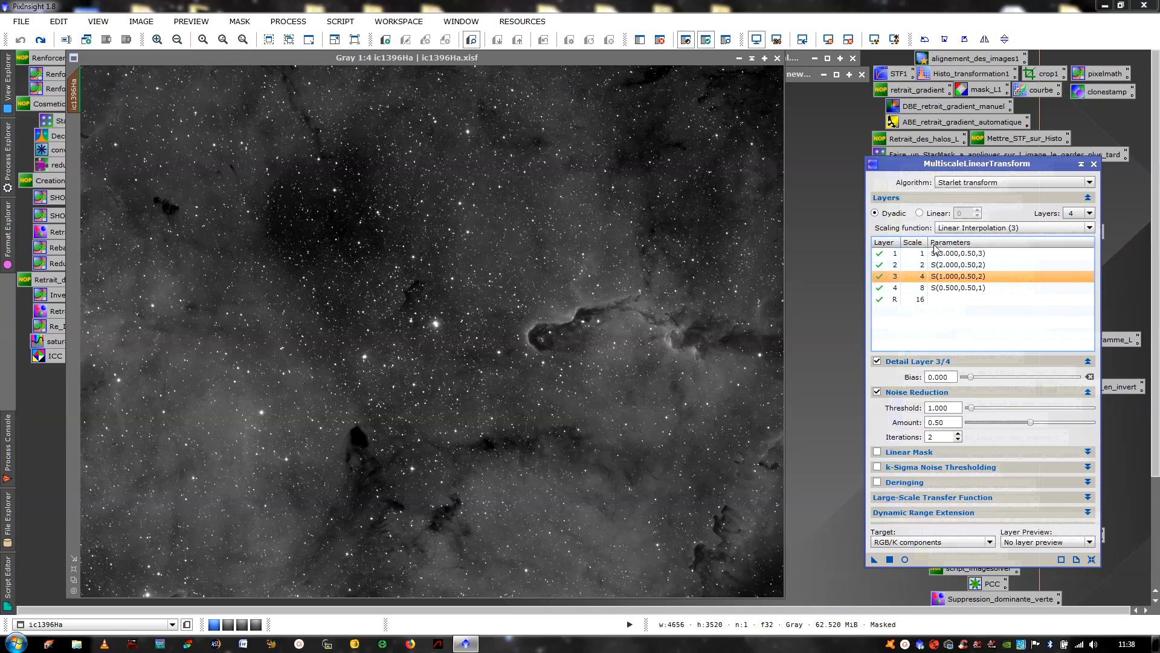
pyautogui.click(961, 253)
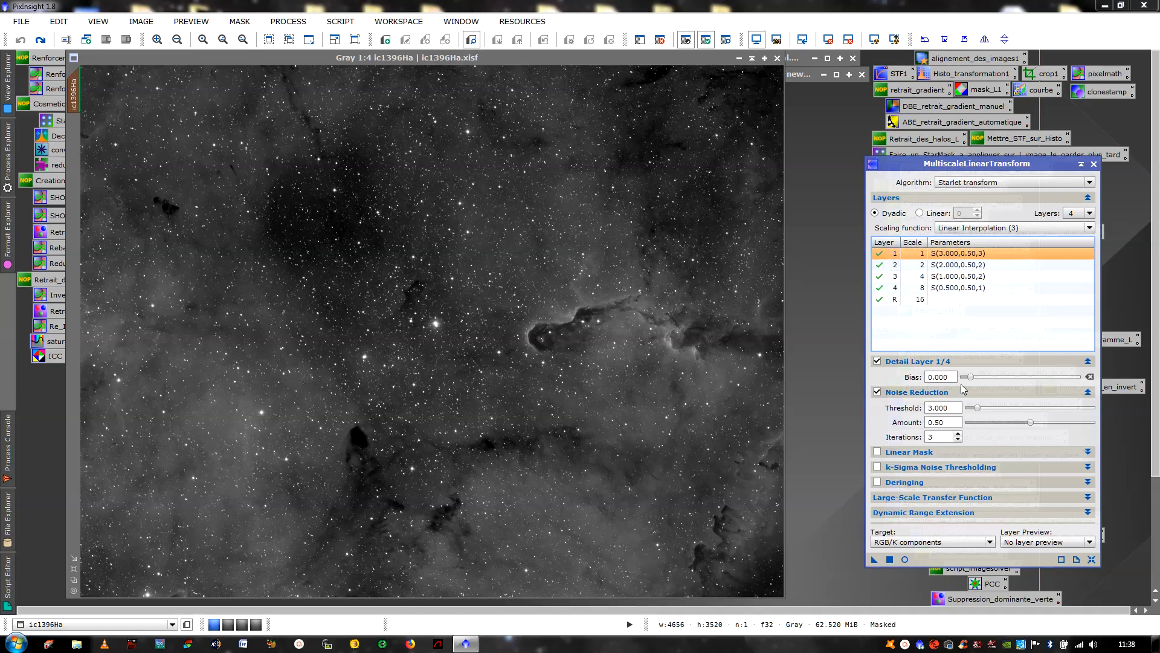
pyautogui.click(945, 421)
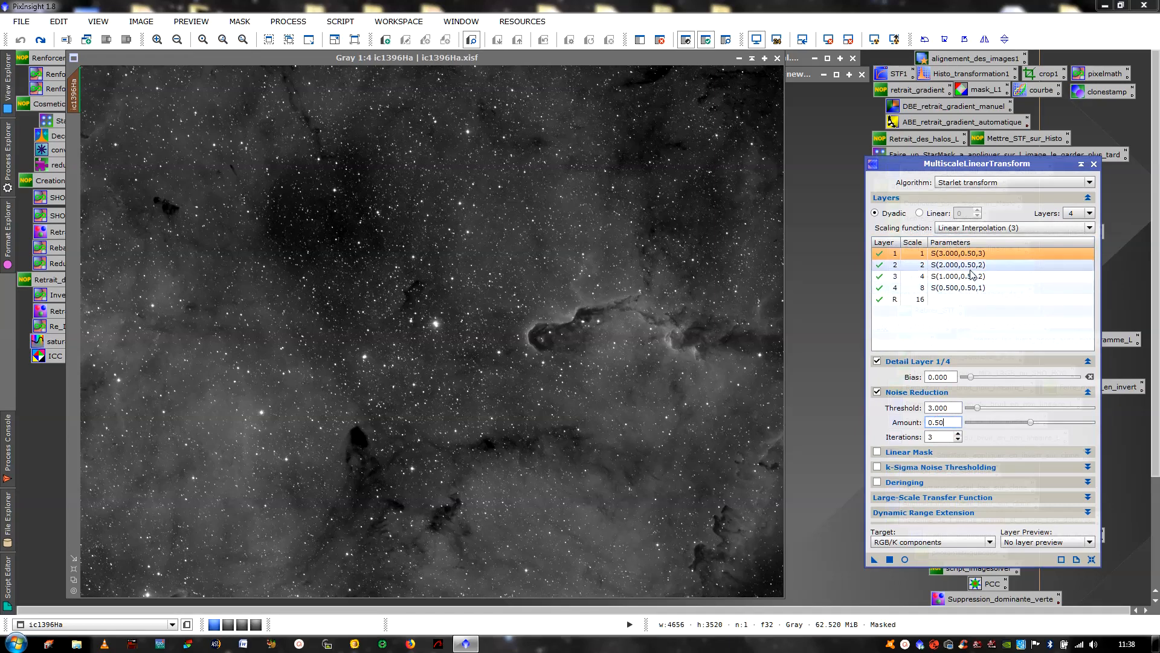
pyautogui.click(941, 436)
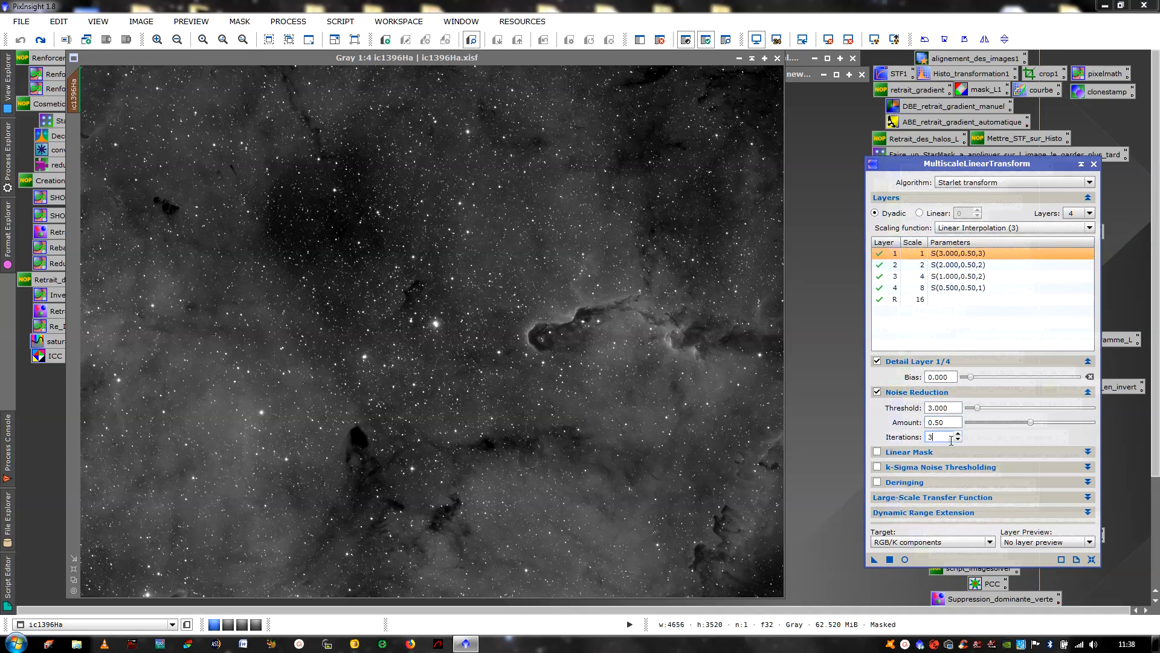
# Step: Try 1 noise reduction iteration on layer 2 of MultiscaleLinearTransform and set it back to 2 iterations
pyautogui.click(935, 265)
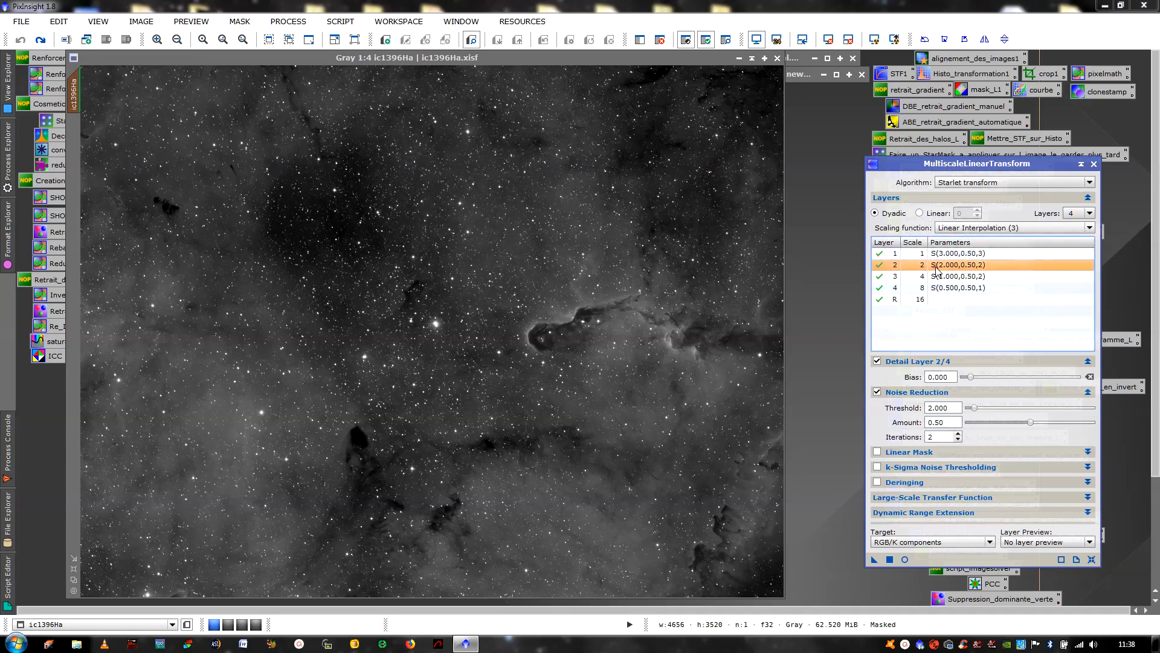
pyautogui.doubleClick(943, 436)
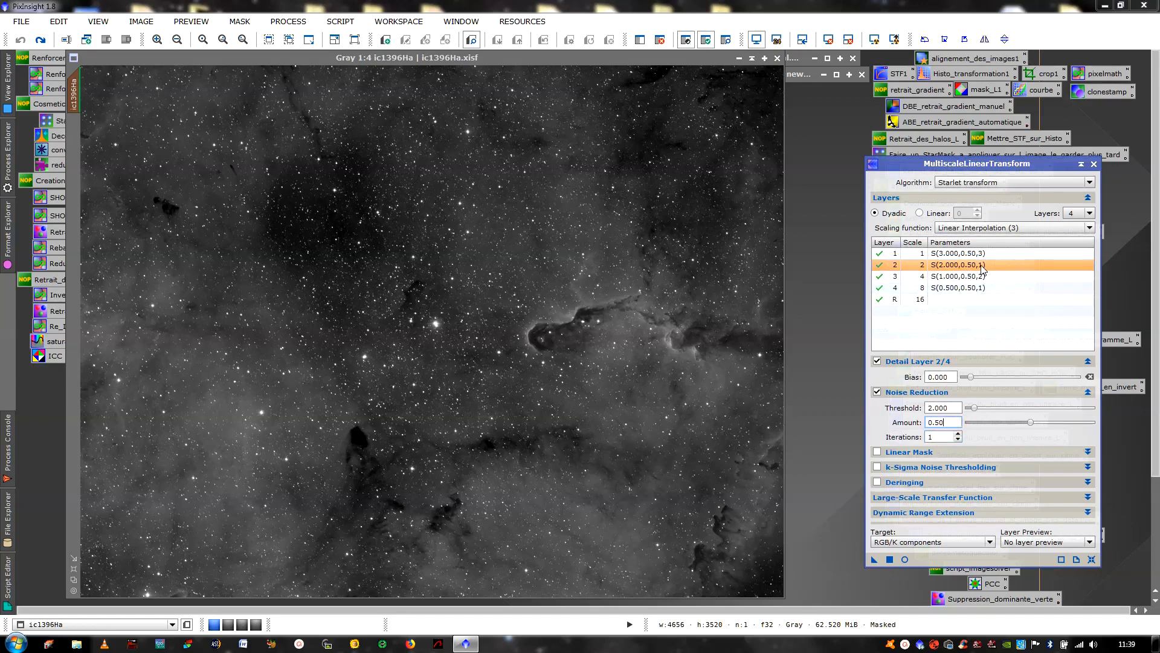
pyautogui.doubleClick(943, 436)
pyautogui.click(953, 422)
# Step: Apply the MultiscaleLinearTransform noise reduction to the masked ic1396Ha image
pyautogui.click(501, 421)
pyautogui.scroll(4, 502, 422)
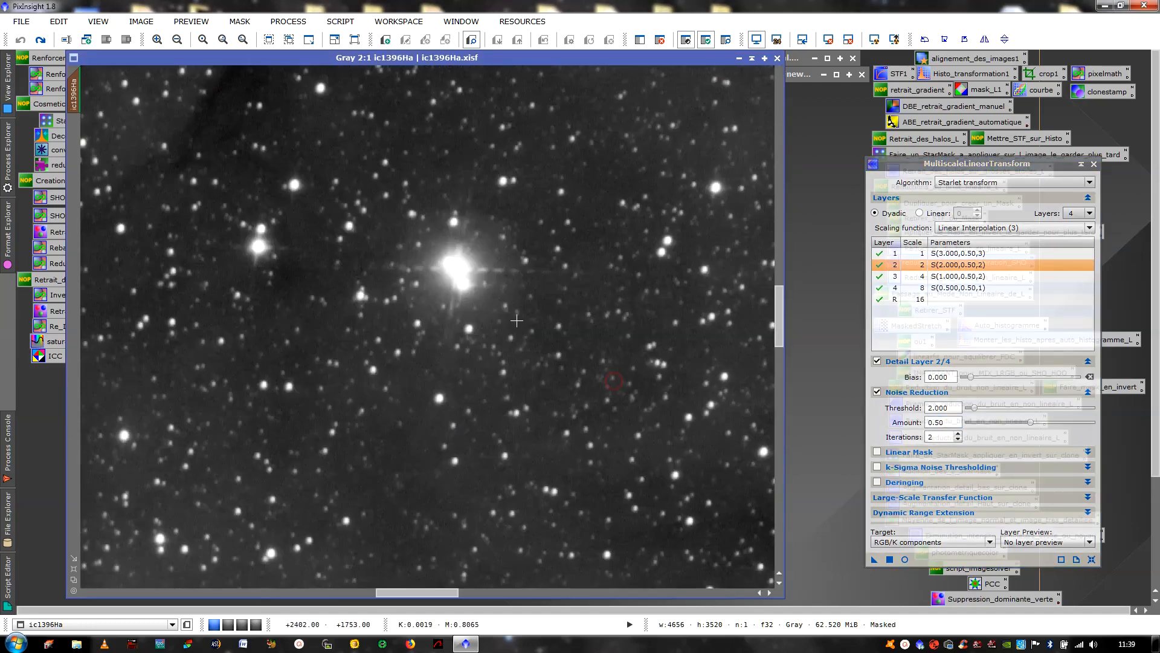
pyautogui.click(889, 559)
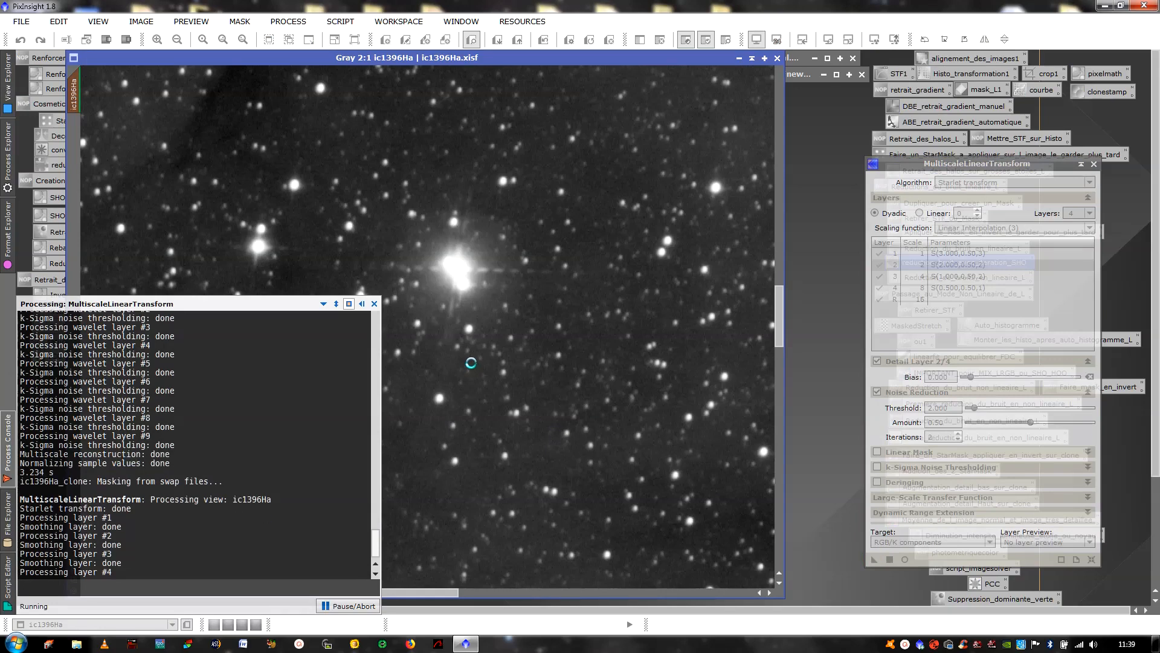
# Step: Examine the background and stars of ic1396Ha after the noise reduction, both close up and as a whole
pyautogui.scroll(3, 470, 363)
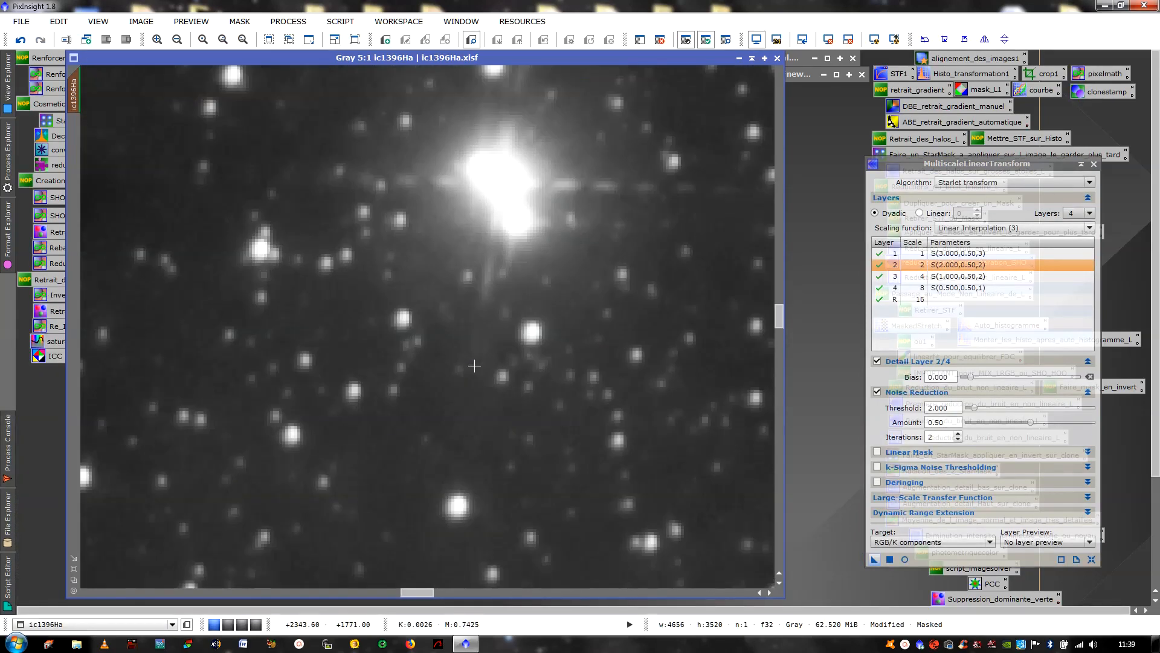
pyautogui.scroll(-7, 497, 406)
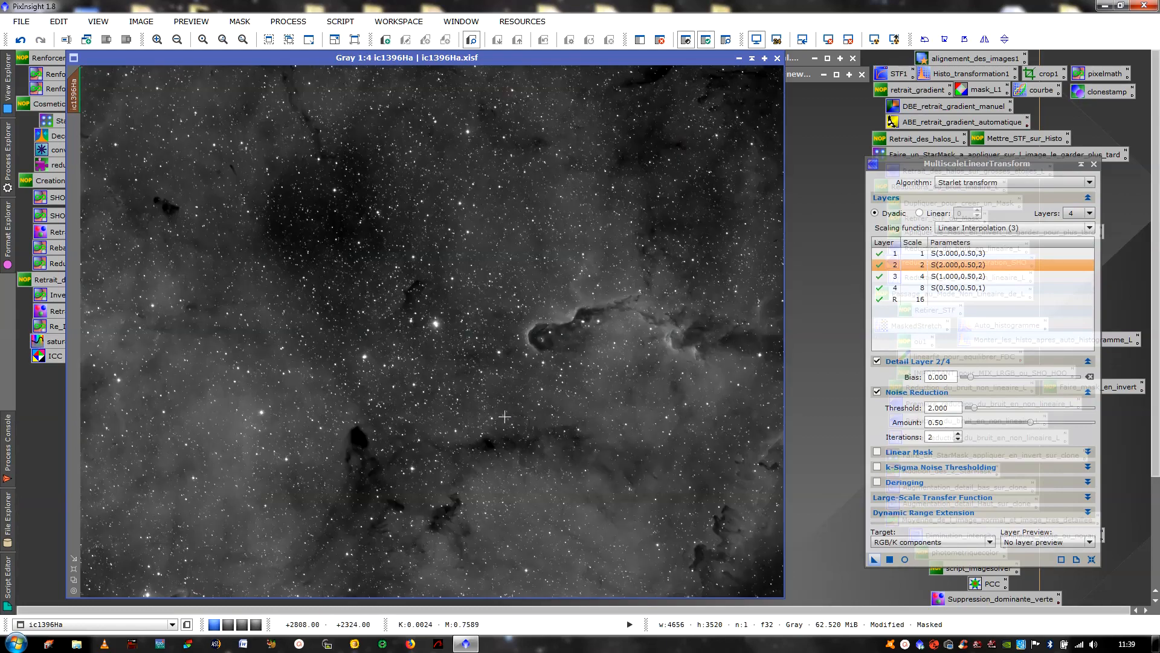
pyautogui.scroll(6, 505, 417)
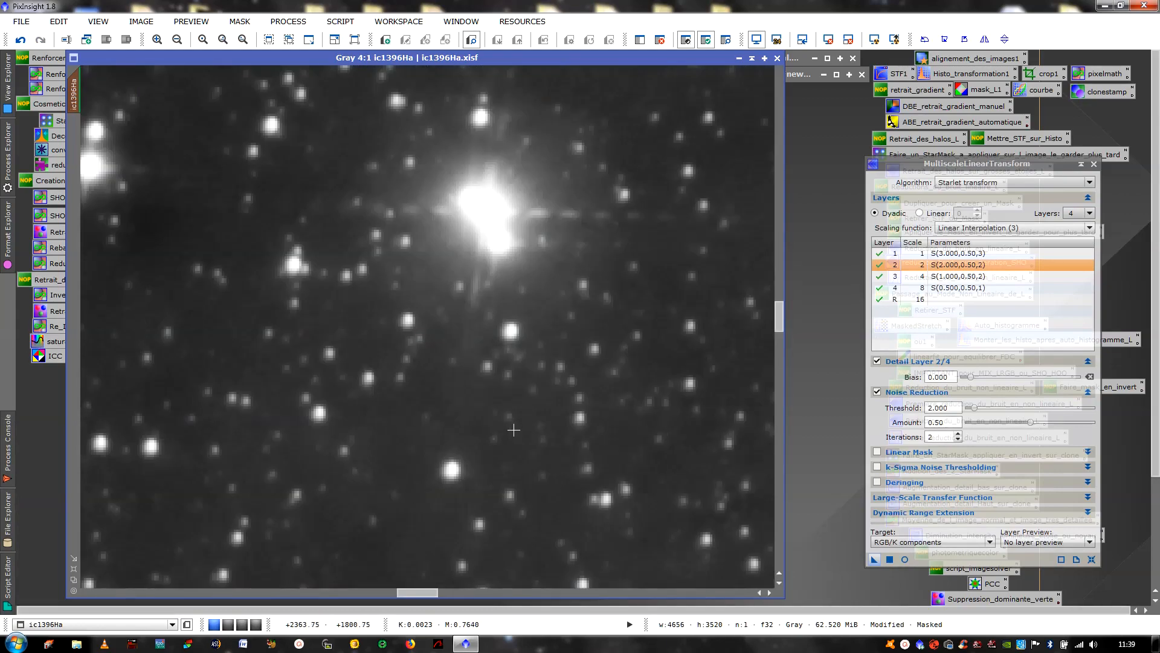
pyautogui.scroll(-5, 514, 430)
pyautogui.scroll(-1, 512, 425)
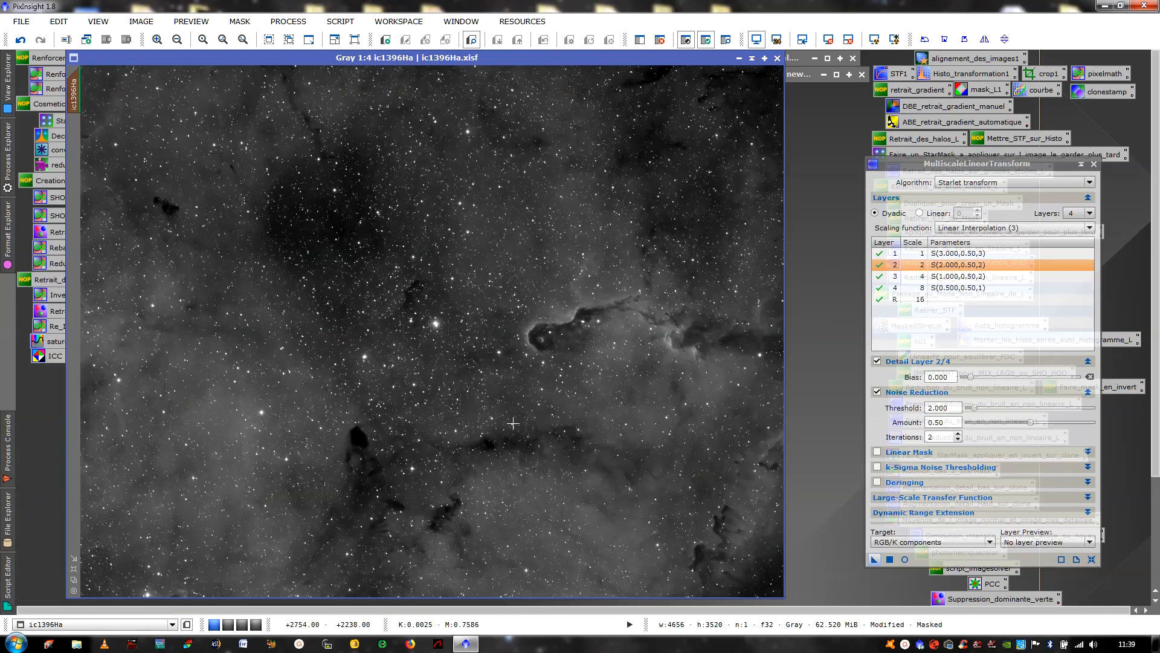
pyautogui.scroll(3, 513, 423)
pyautogui.scroll(-2, 515, 413)
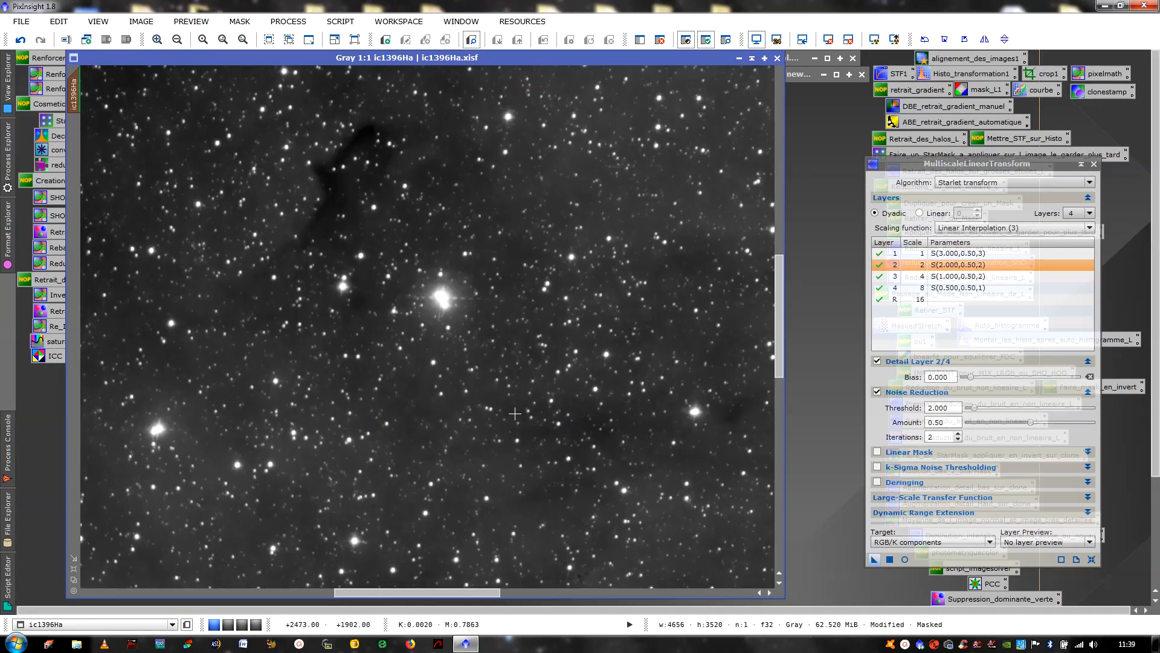
pyautogui.scroll(-1, 515, 413)
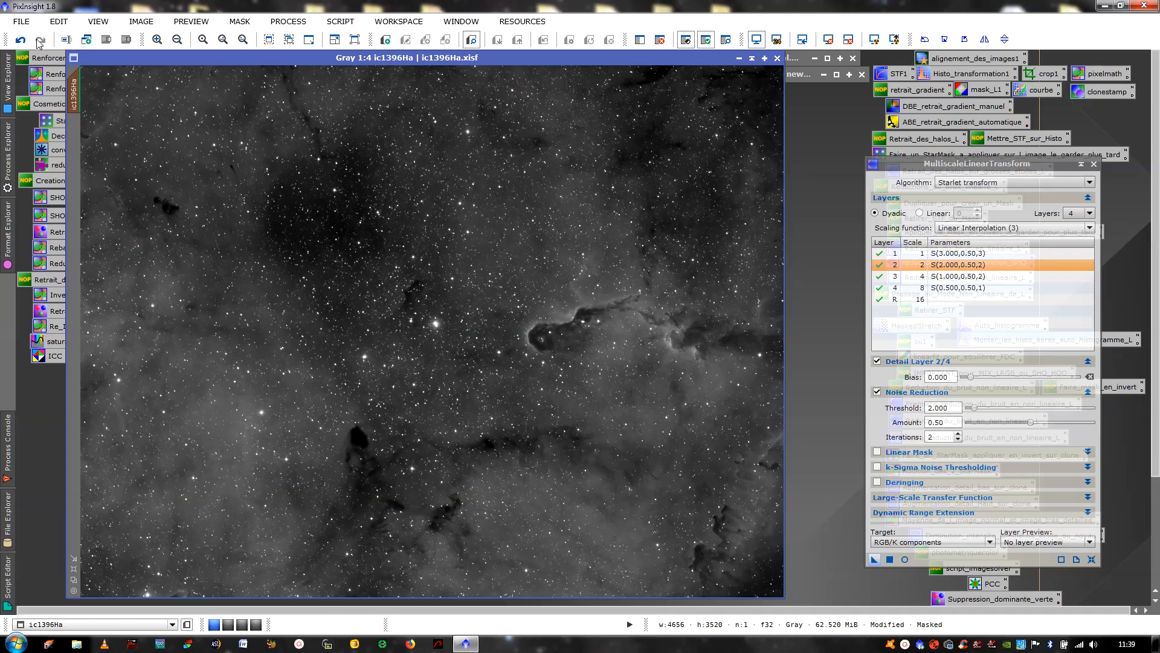
# Step: Undo the MultiscaleLinearTransform noise reduction and replace its window with the Reduction_du_bruit2_en_lineaire_L MultiscaleMedianTransform process
pyautogui.click(27, 40)
pyautogui.click(1092, 166)
pyautogui.doubleClick(926, 279)
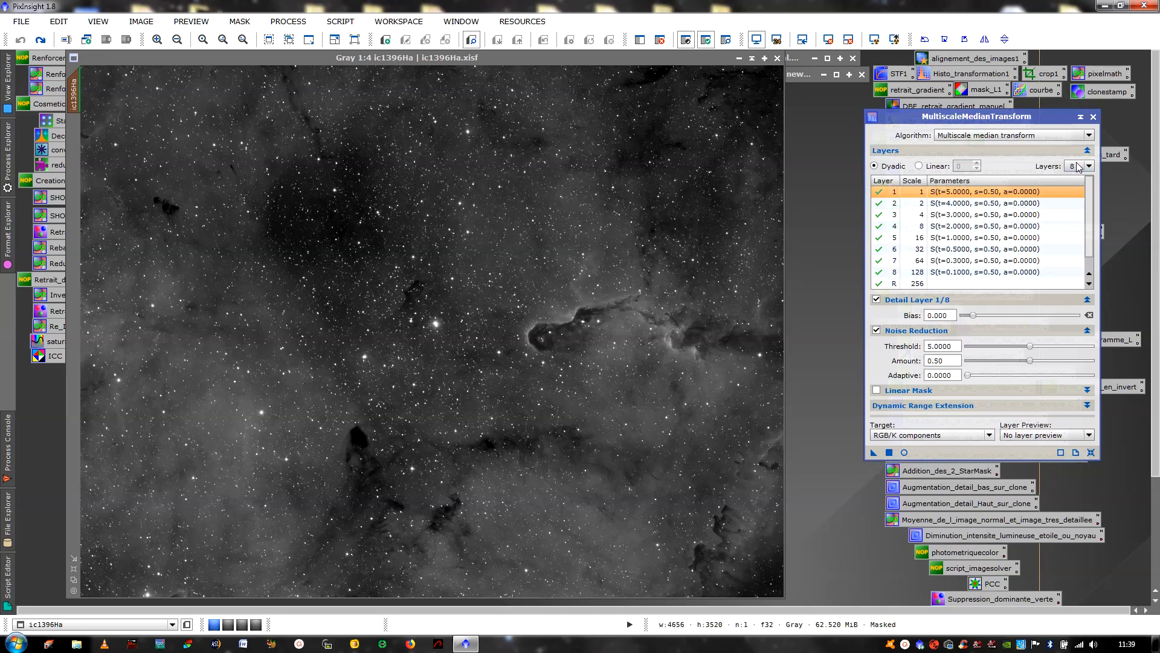
# Step: Examine the noise reduction threshold, amount and adaptive settings of the MultiscaleMedianTransform layers, down to the residual layer
pyautogui.click(961, 203)
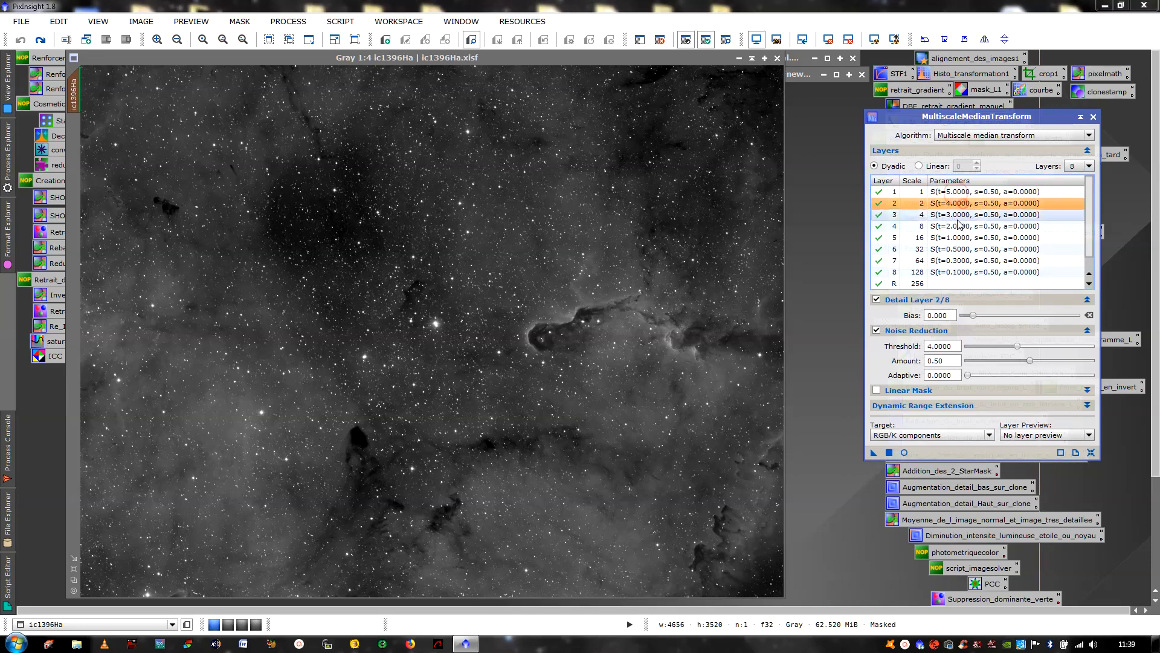
pyautogui.click(959, 216)
pyautogui.click(964, 226)
pyautogui.click(968, 238)
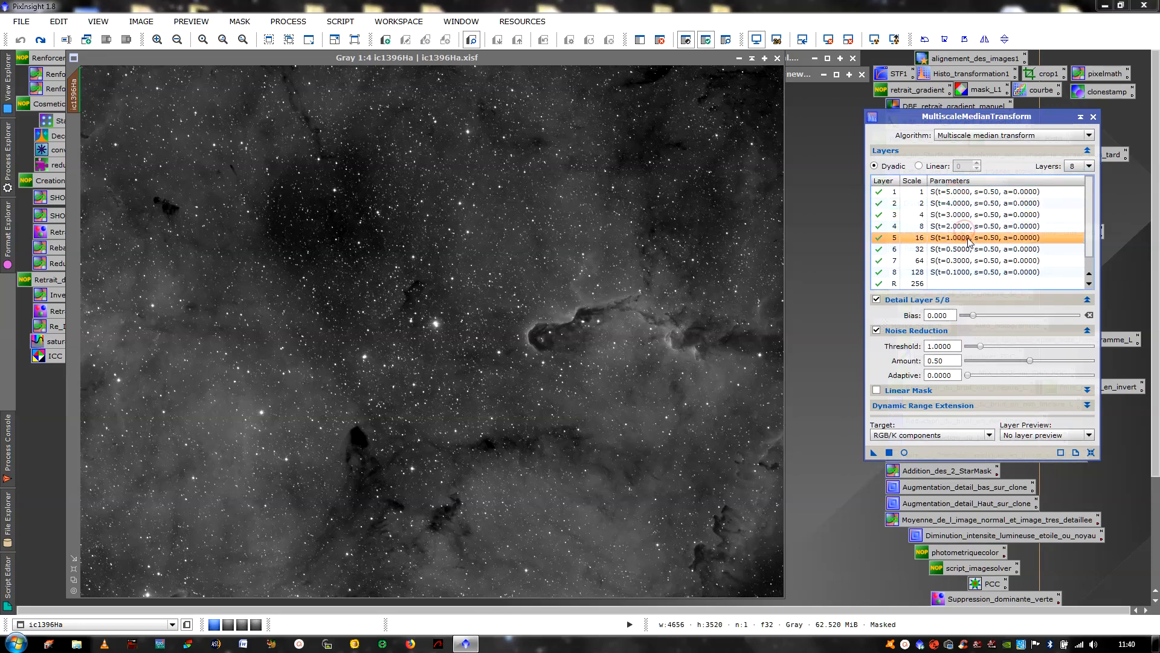
pyautogui.click(970, 249)
pyautogui.click(974, 260)
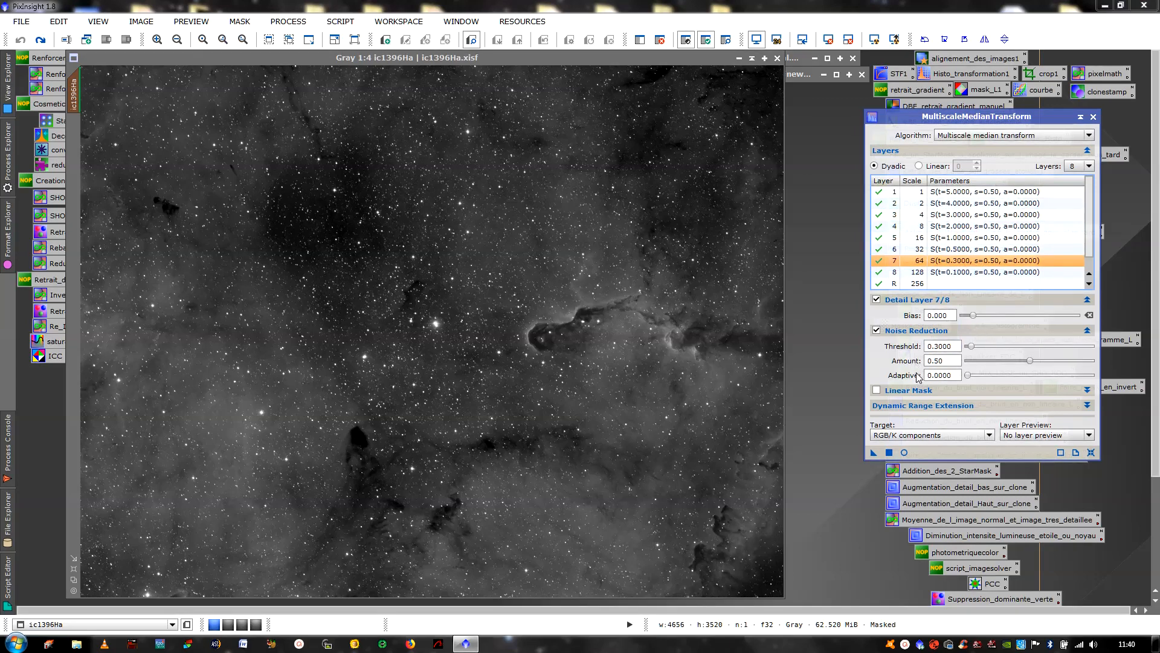
pyautogui.moveTo(921, 375)
pyautogui.scroll(5, 496, 342)
pyautogui.scroll(-7, 509, 348)
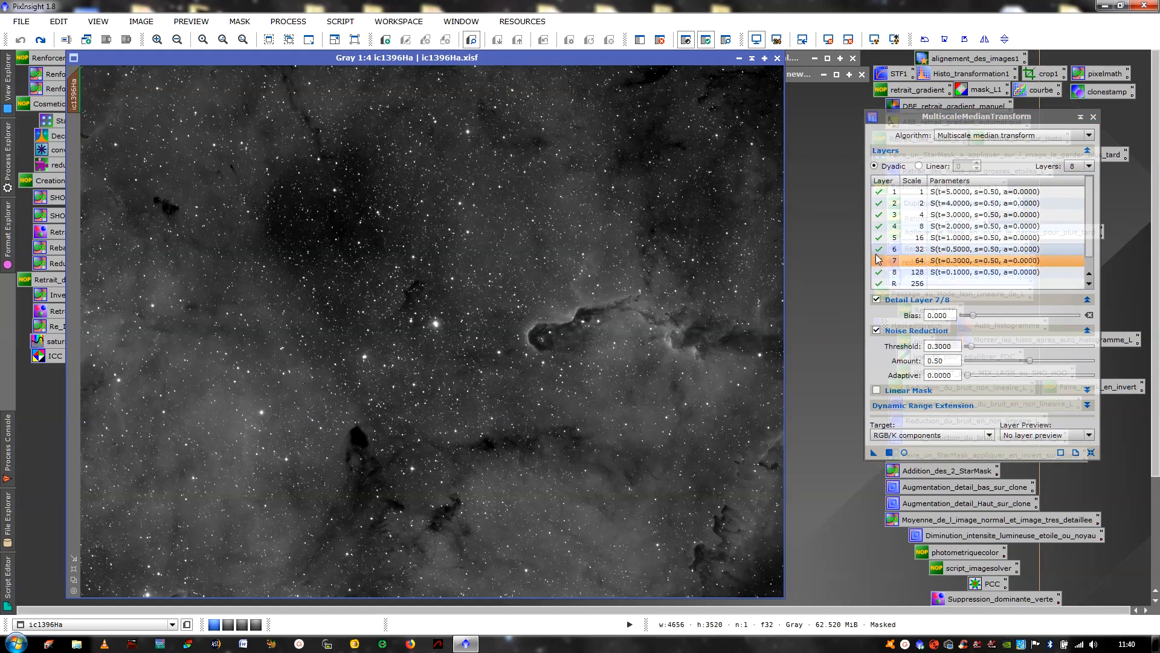
pyautogui.click(1087, 240)
pyautogui.click(943, 272)
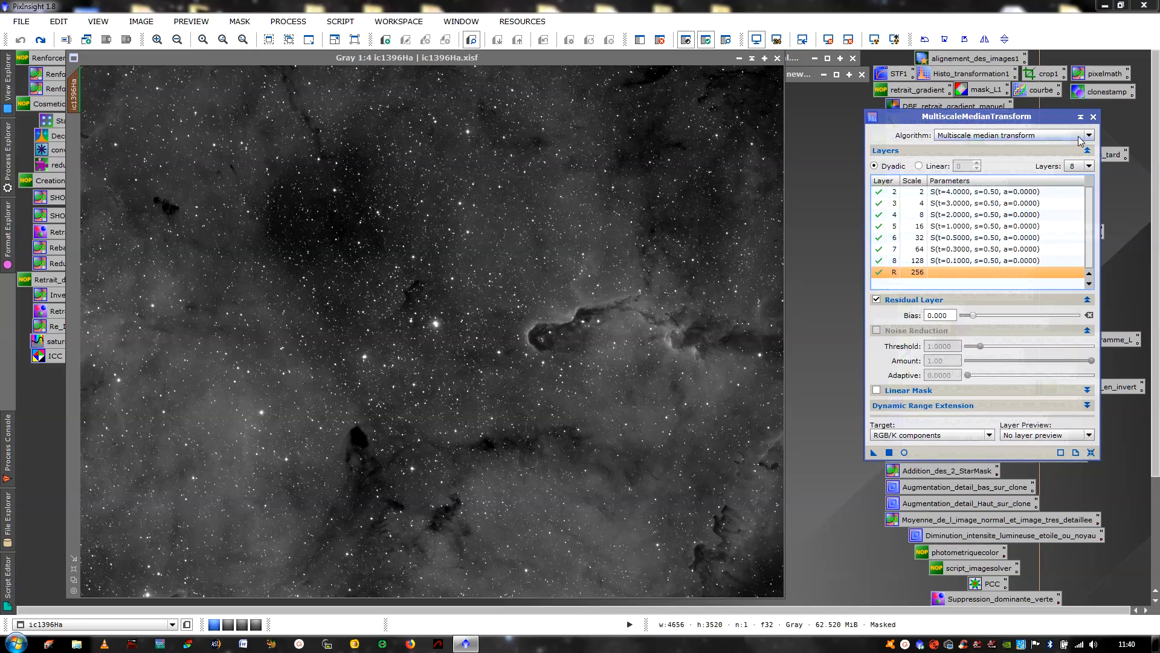
# Step: Close the MultiscaleMedianTransform process and remove the mask from the ic1396Ha image
pyautogui.click(1093, 117)
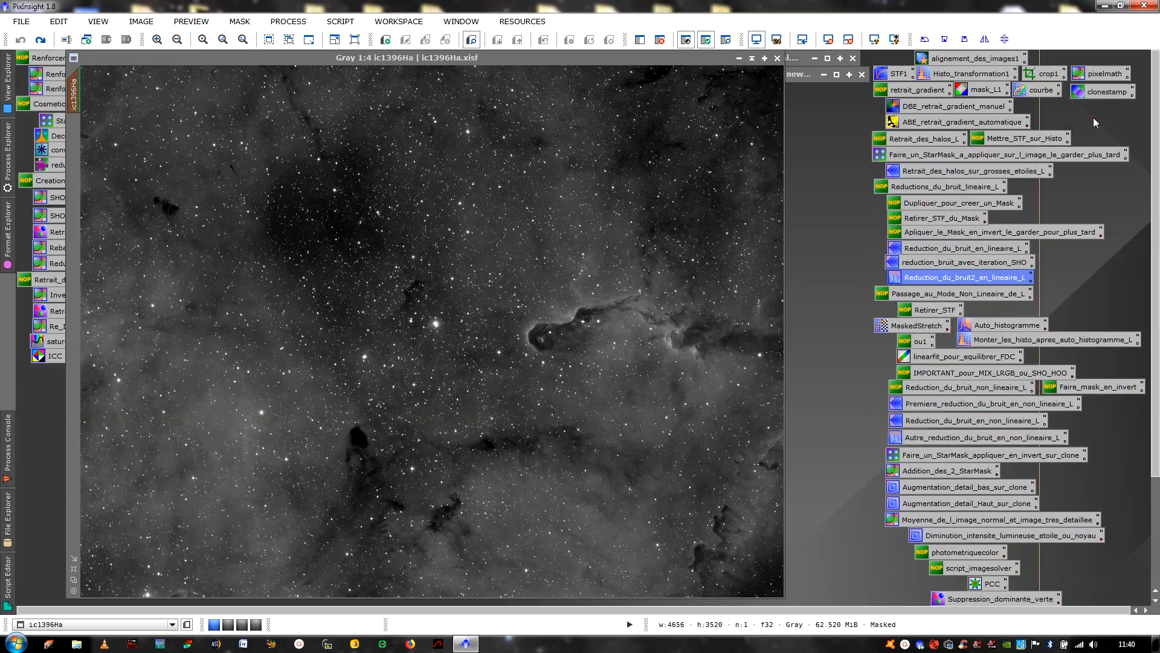
pyautogui.rightClick(459, 232)
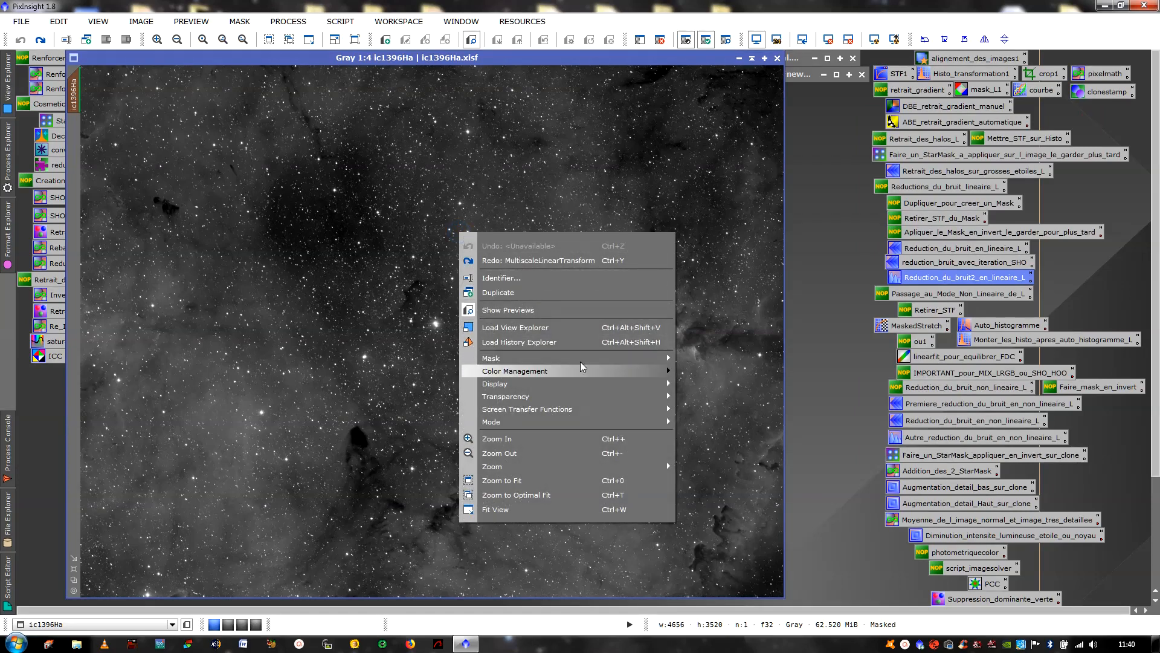
pyautogui.moveTo(641, 359)
pyautogui.click(718, 380)
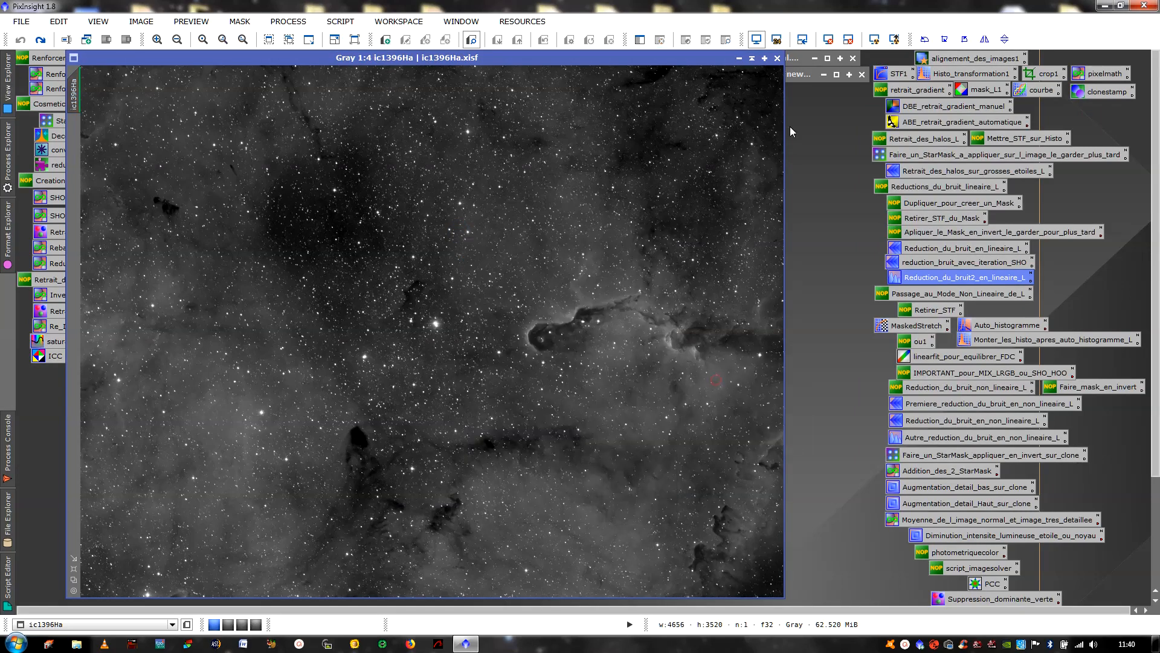
# Step: Collapse the ic1396Ha image window and expand the colour image trompefinal
pyautogui.click(751, 58)
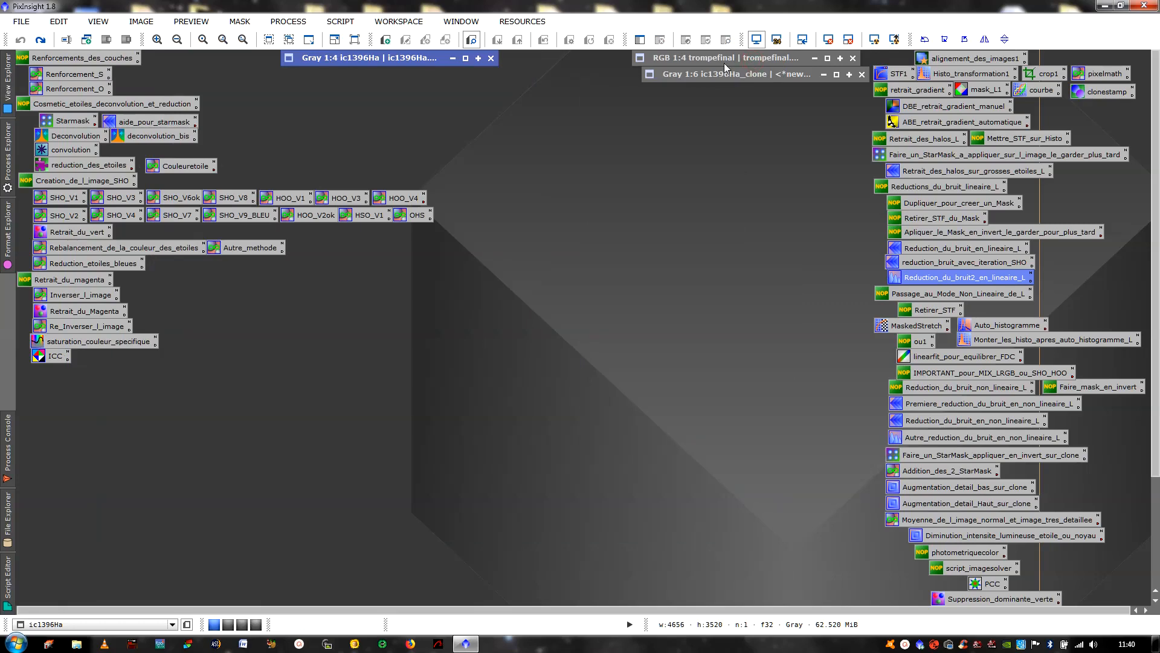
pyautogui.click(728, 59)
pyautogui.click(828, 58)
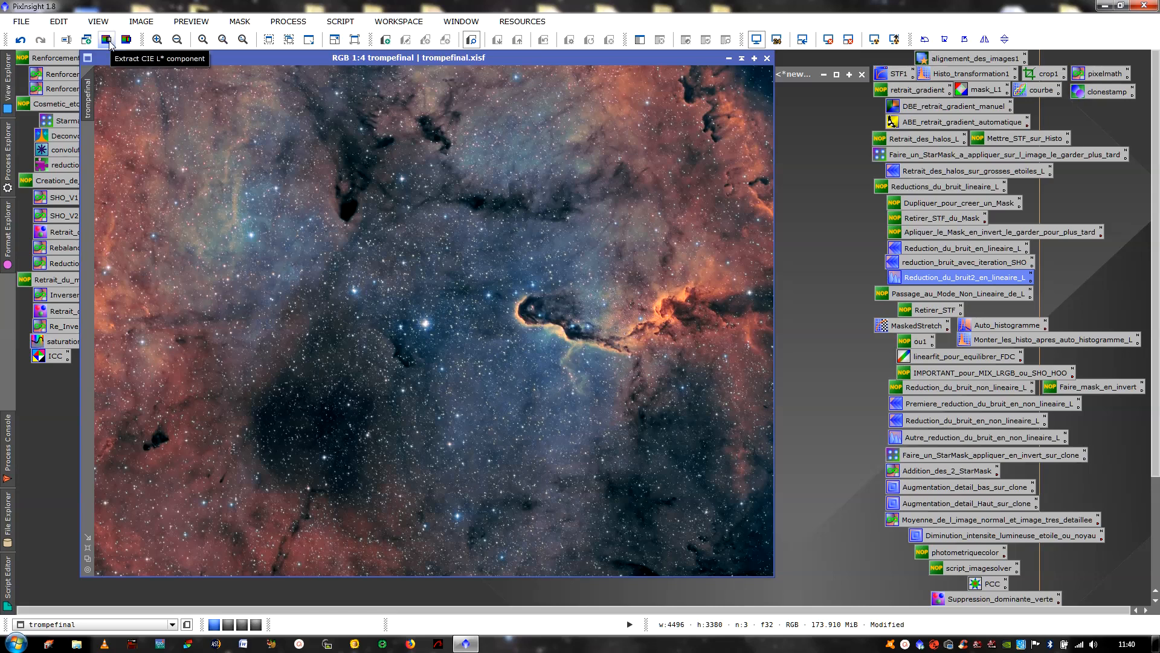
# Step: Extract only the L channel of trompefinal in CIE L*a*b* with ChannelExtraction and move the new lightness image beside the collapsed windows
pyautogui.click(288, 21)
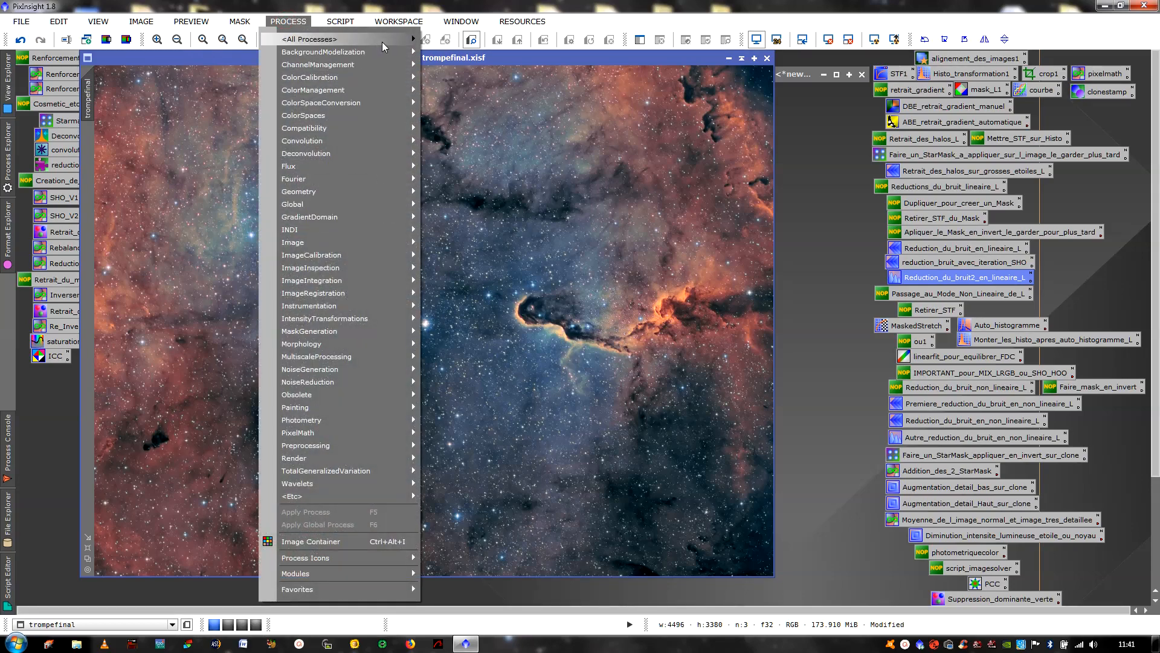
pyautogui.moveTo(382, 42)
pyautogui.click(470, 232)
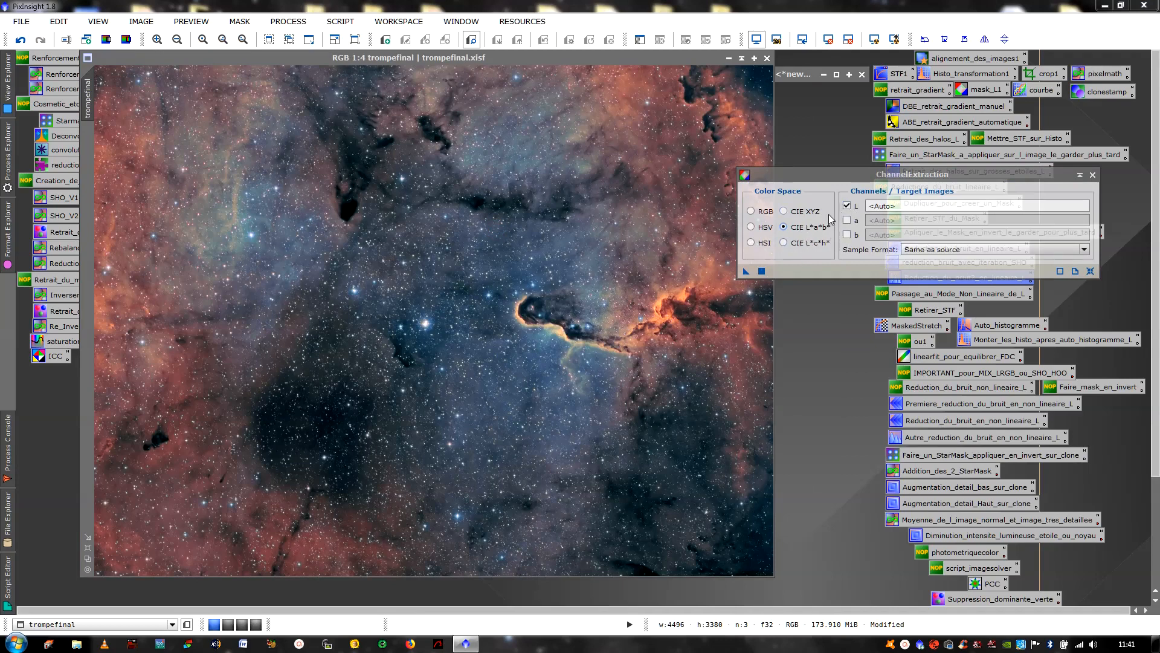
pyautogui.click(761, 272)
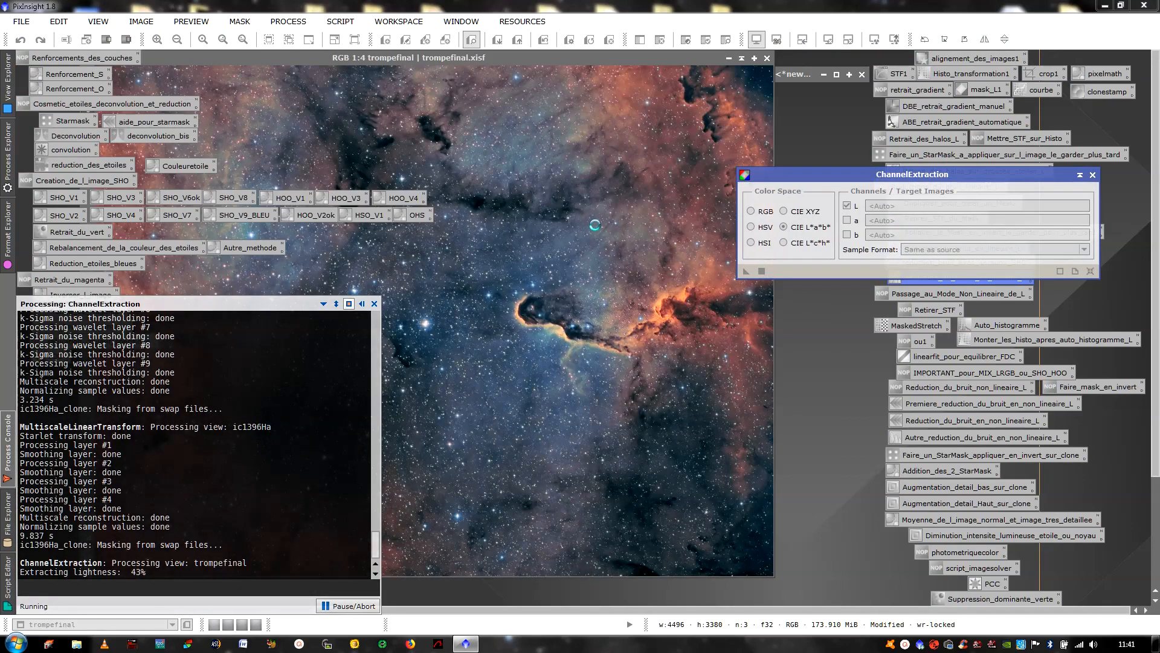
pyautogui.click(1085, 176)
pyautogui.moveTo(476, 133); pyautogui.dragTo(746, 148)
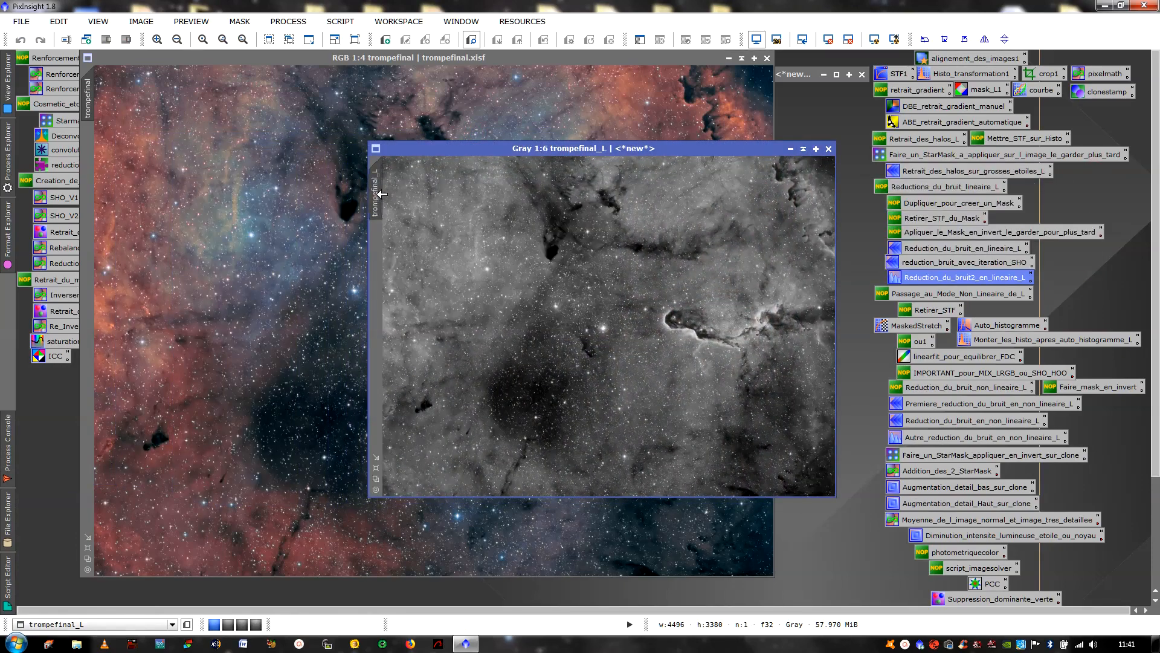
# Step: Apply trompefinal_L as a mask on trompefinal, invert the mask and hide its red overlay
pyautogui.moveTo(375, 193); pyautogui.dragTo(87, 100)
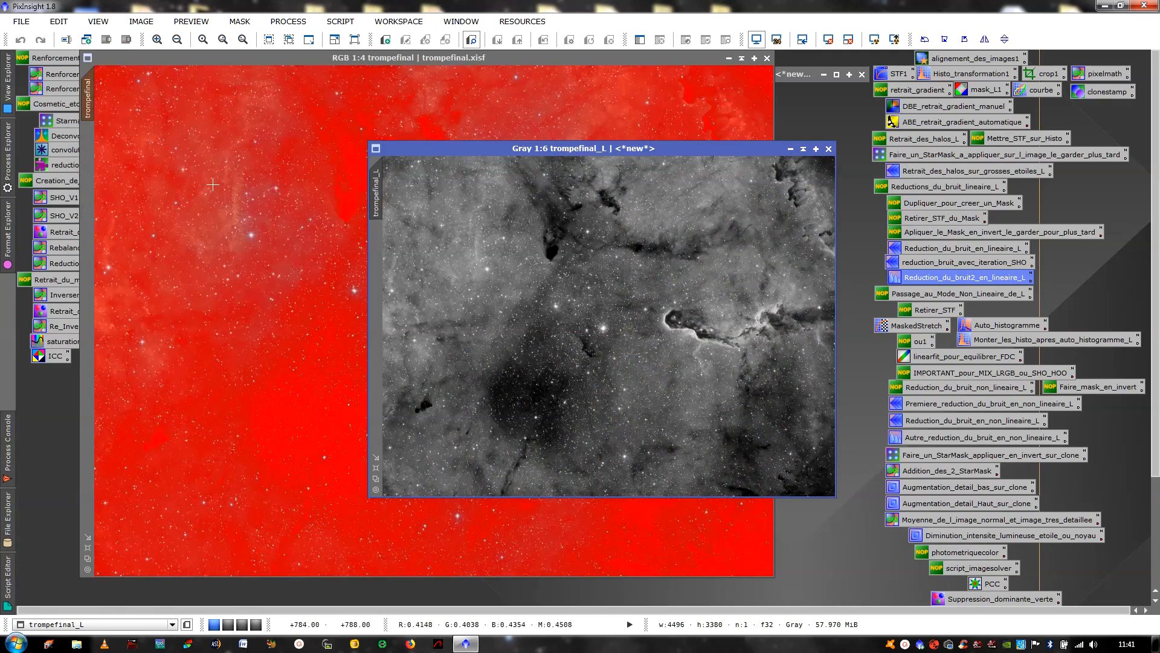
pyautogui.click(213, 184)
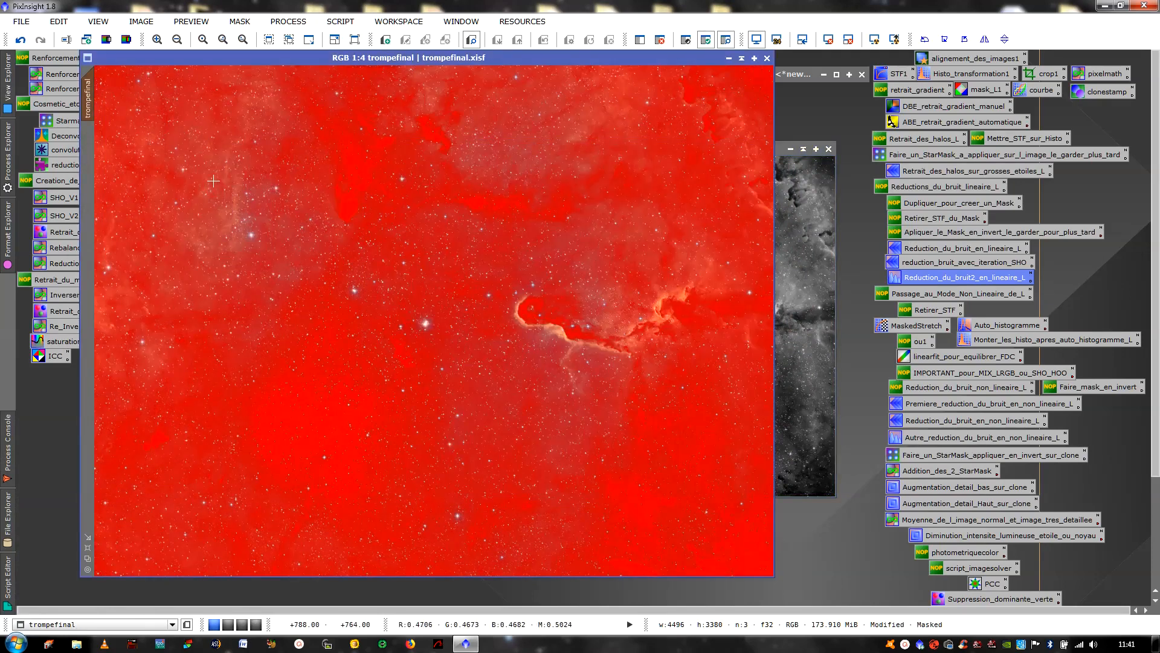
pyautogui.hotkey('ctrl', 'shift', 'i')
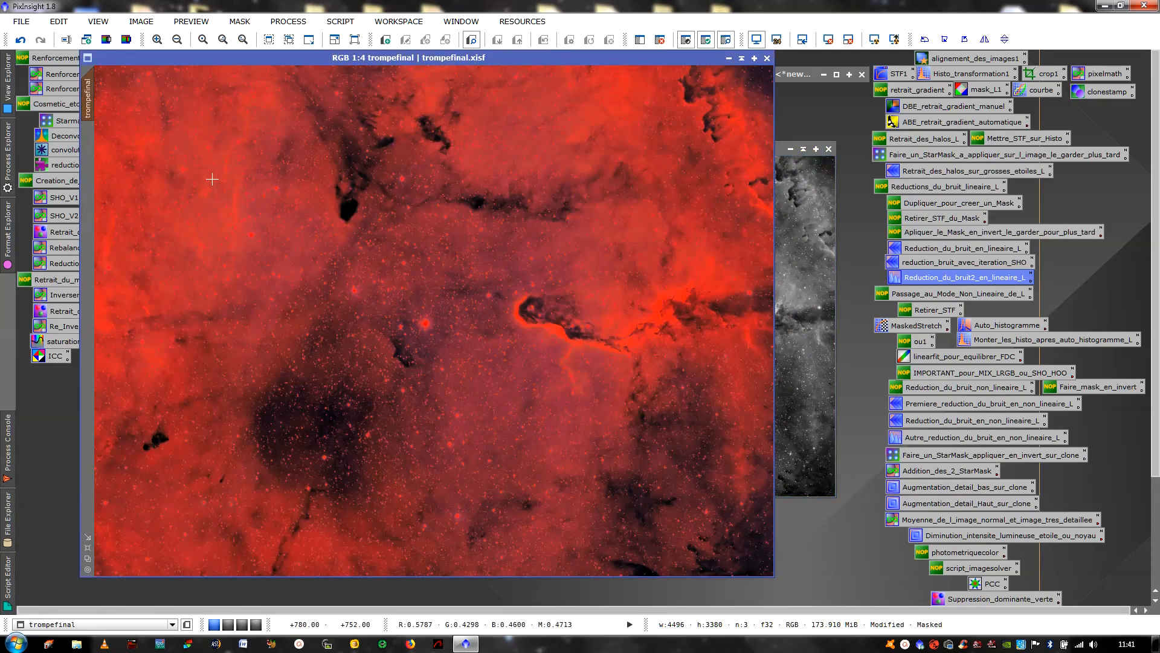
pyautogui.hotkey('ctrl', 'k')
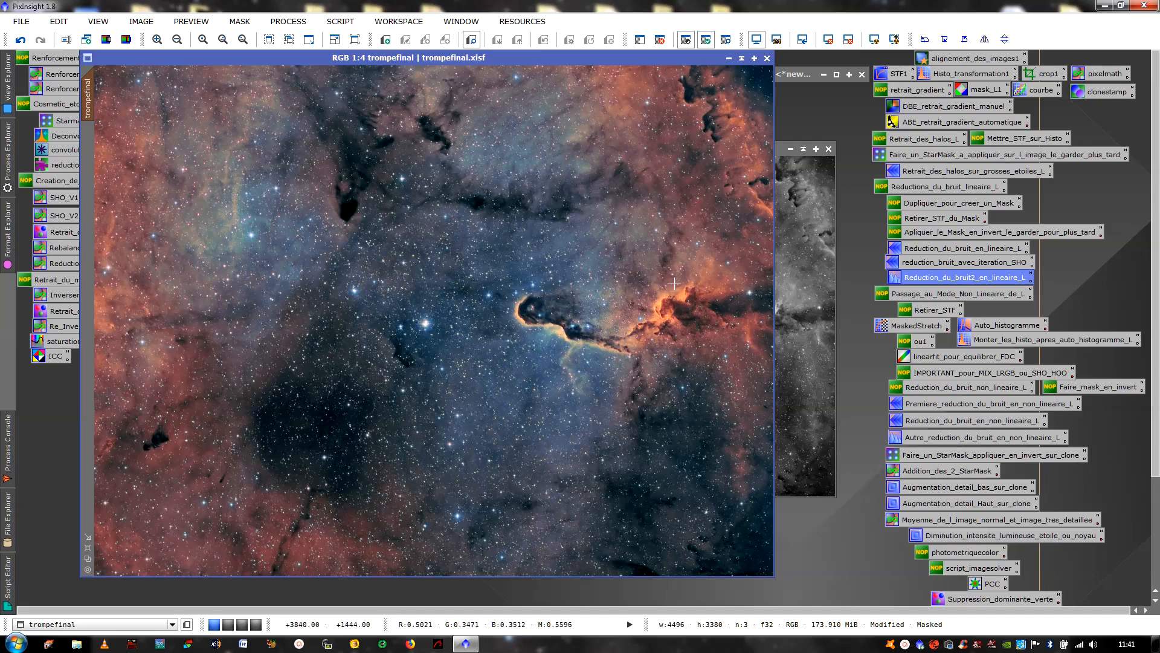
# Step: Review the Reduction_du_bruit_en_lineaire_L, reduction_bruit_avec_iteration_SHO and Reduction_du_bruit2_en_lineaire_L processes one by one, and inspect the masked trompefinal image
pyautogui.click(947, 251)
pyautogui.doubleClick(947, 251)
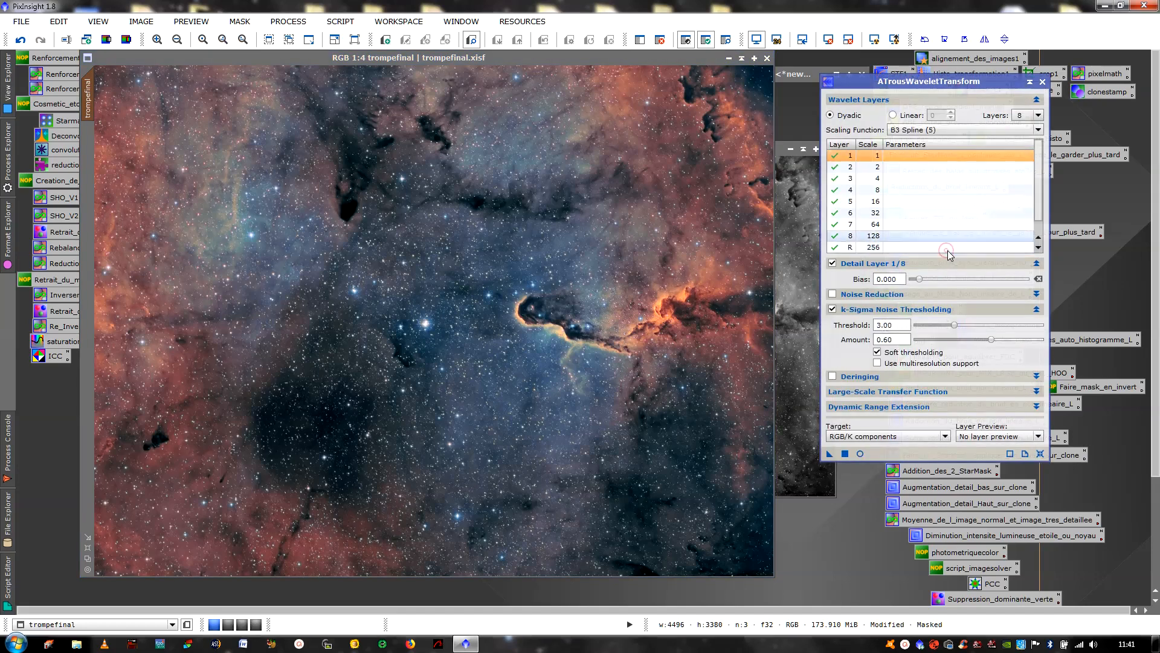
pyautogui.click(1050, 77)
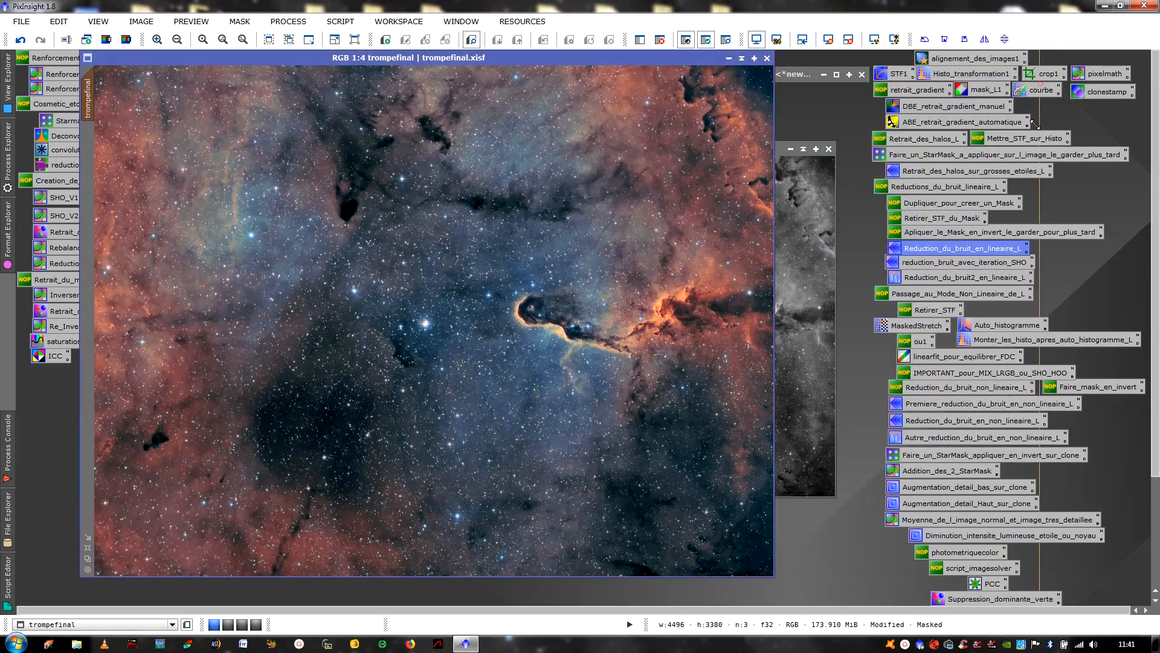
pyautogui.doubleClick(957, 259)
pyautogui.click(1092, 166)
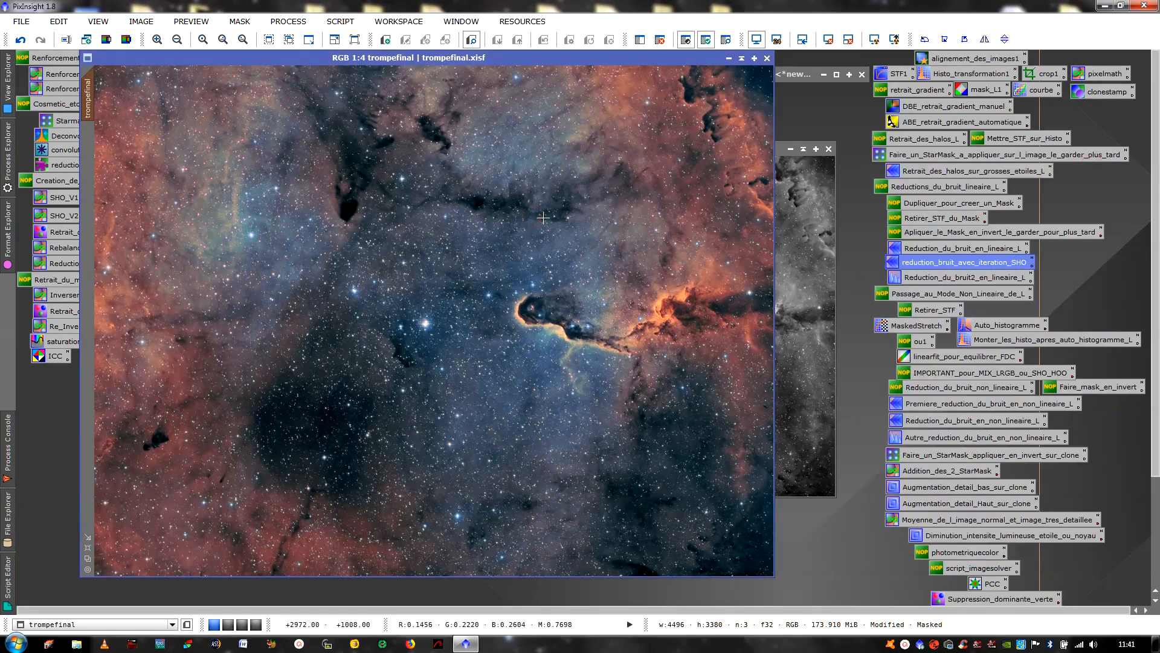
pyautogui.scroll(1, 538, 211)
pyautogui.scroll(-1, 535, 208)
pyautogui.doubleClick(966, 278)
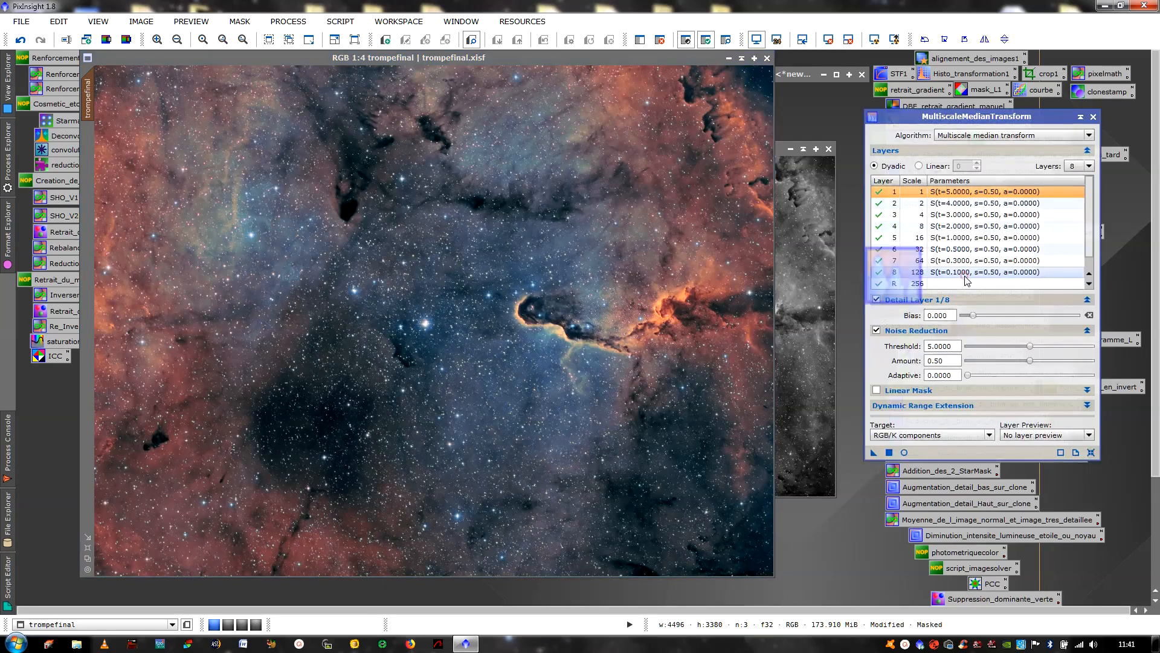
pyautogui.click(1093, 117)
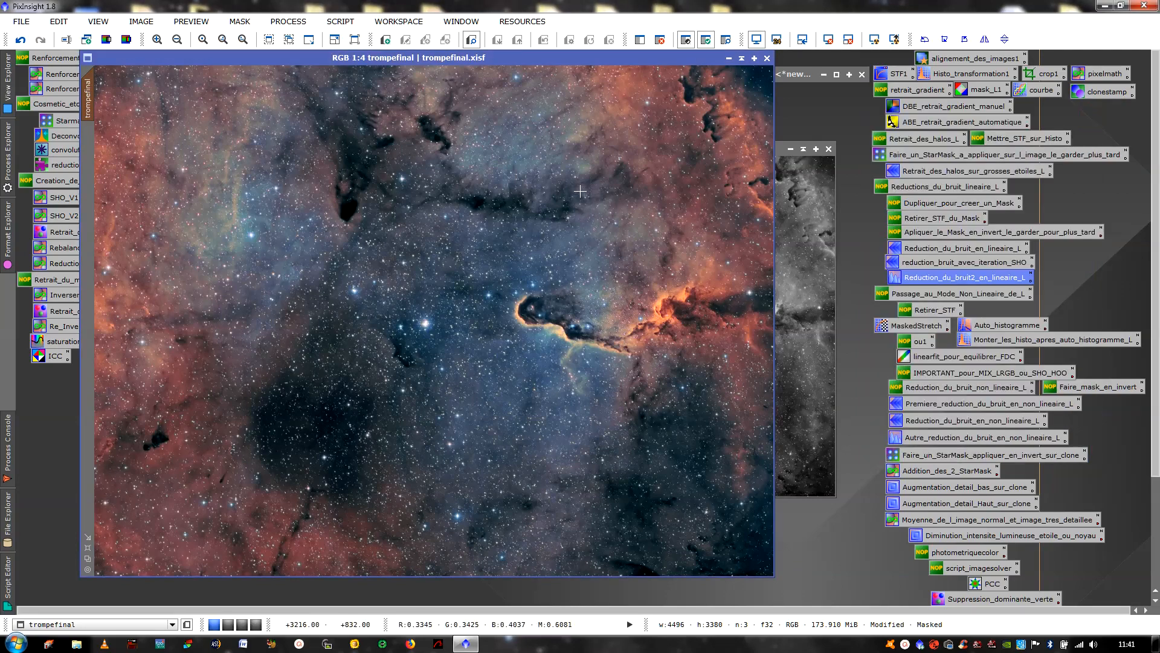
pyautogui.scroll(1, 580, 191)
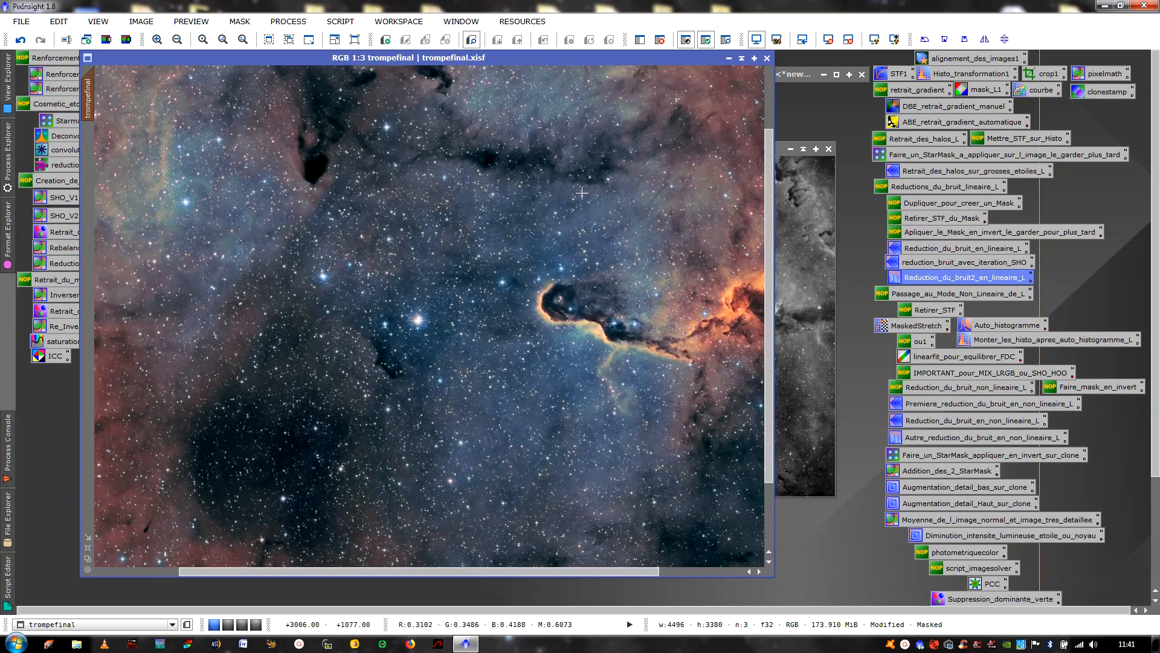
pyautogui.scroll(-1, 581, 192)
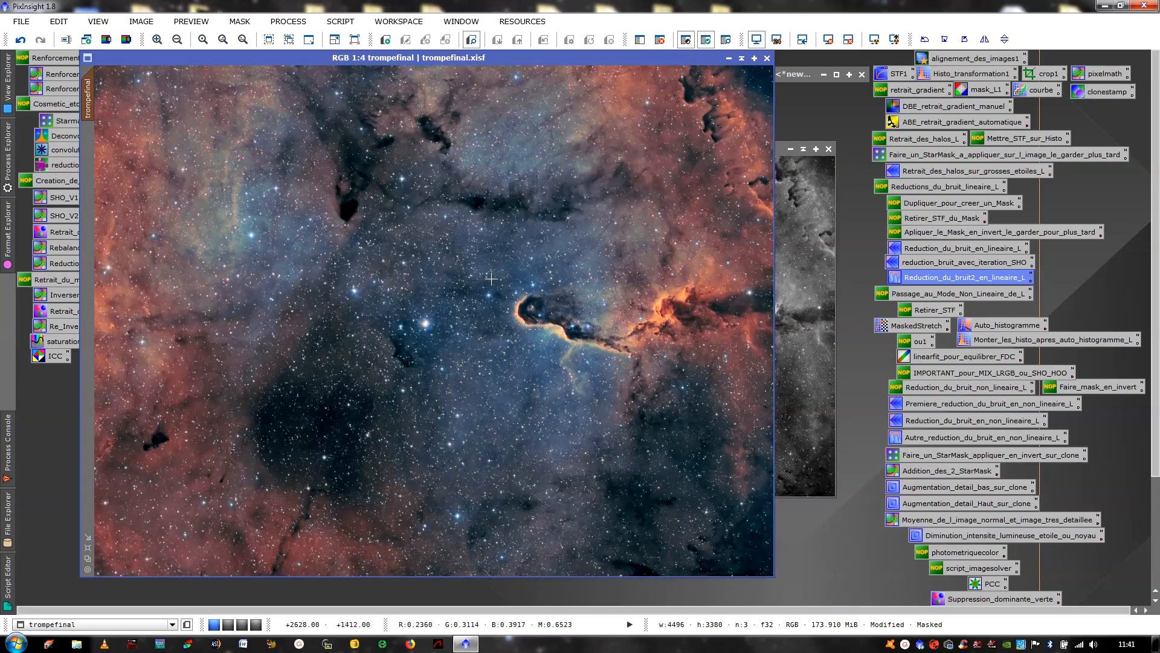